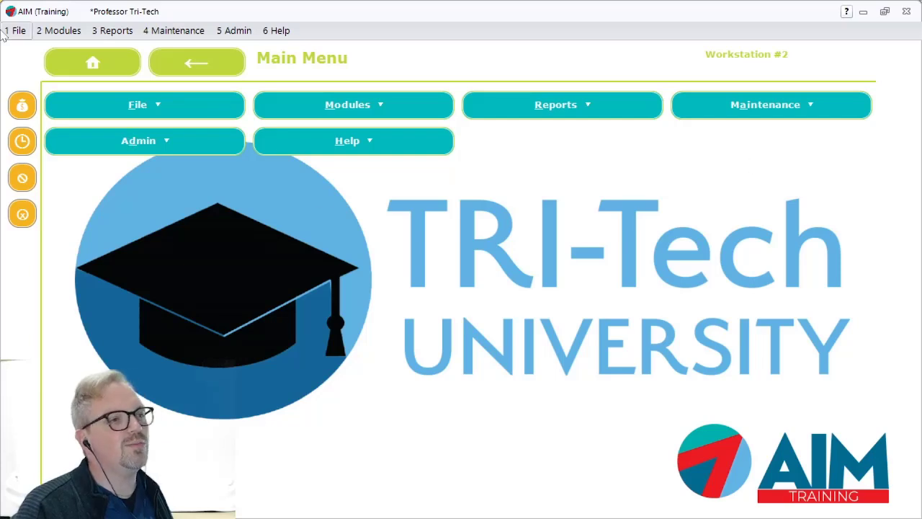
- Open the contract inventory exchange and find the customer by first name in the Dubuque location
click(58, 31)
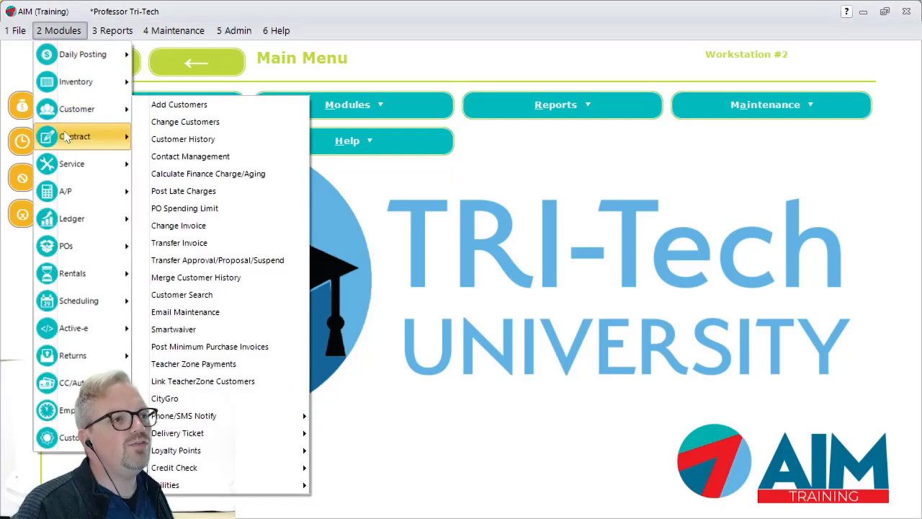
mouse_move(69, 148)
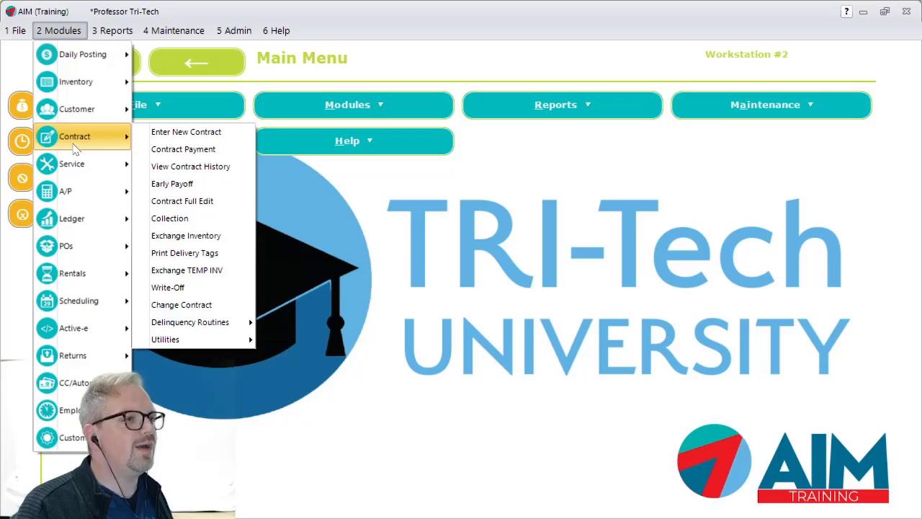
click(189, 237)
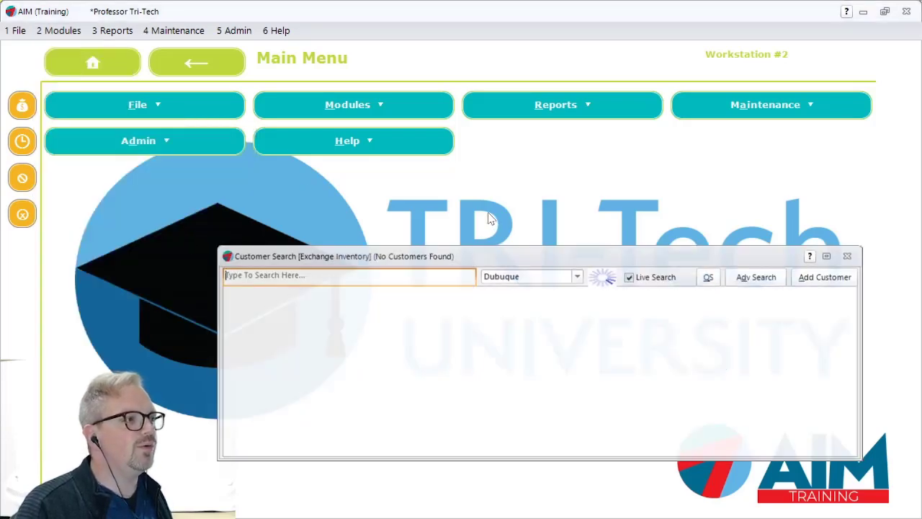
drag(515, 264, 442, 142)
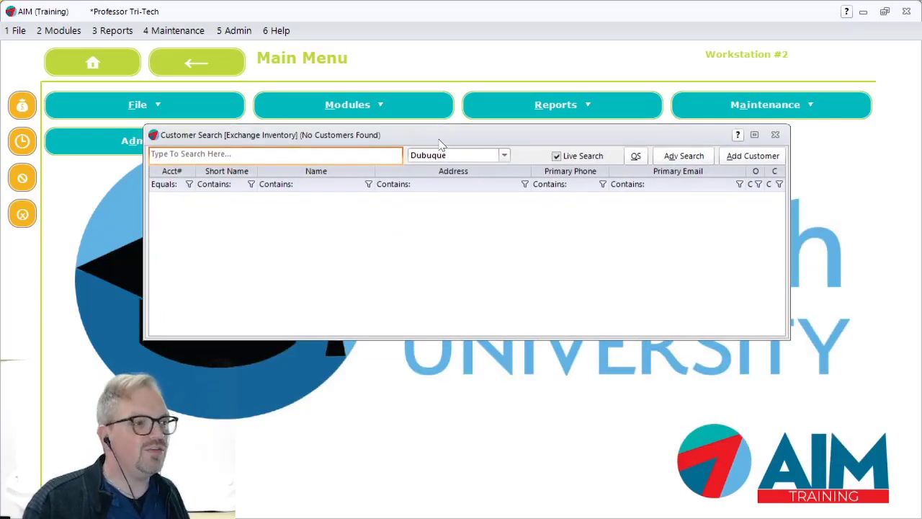
text(mike)
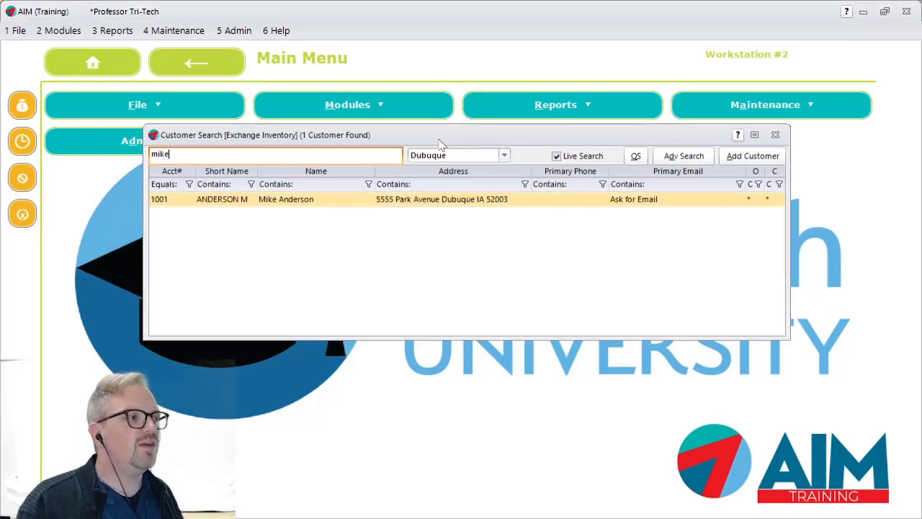
key(Return)
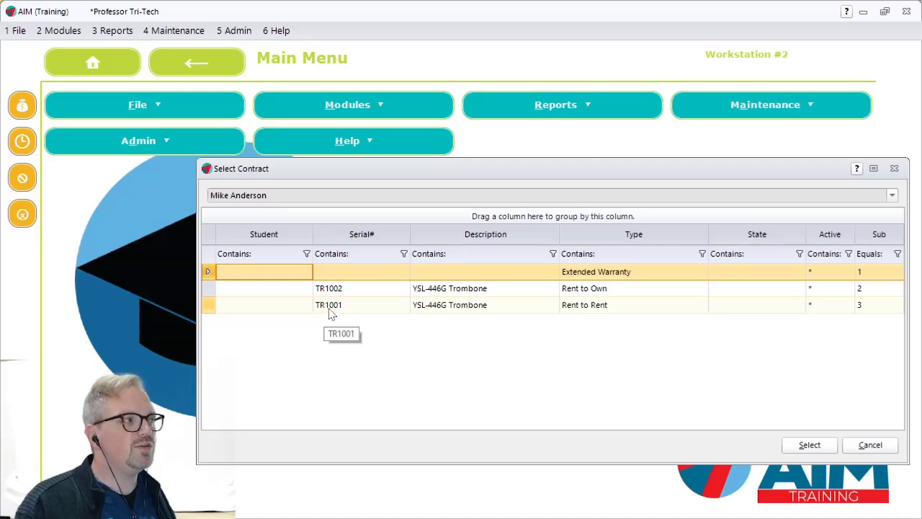
- Load the customer's Rent to Rent contract for trombone TR1001 into the exchange, keeping its return quantity at 1
double_click(375, 308)
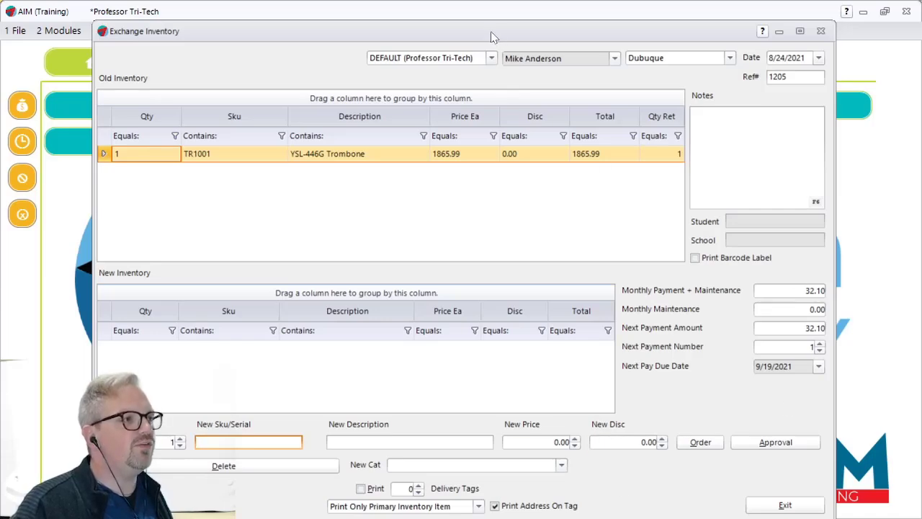
drag(493, 36, 489, 23)
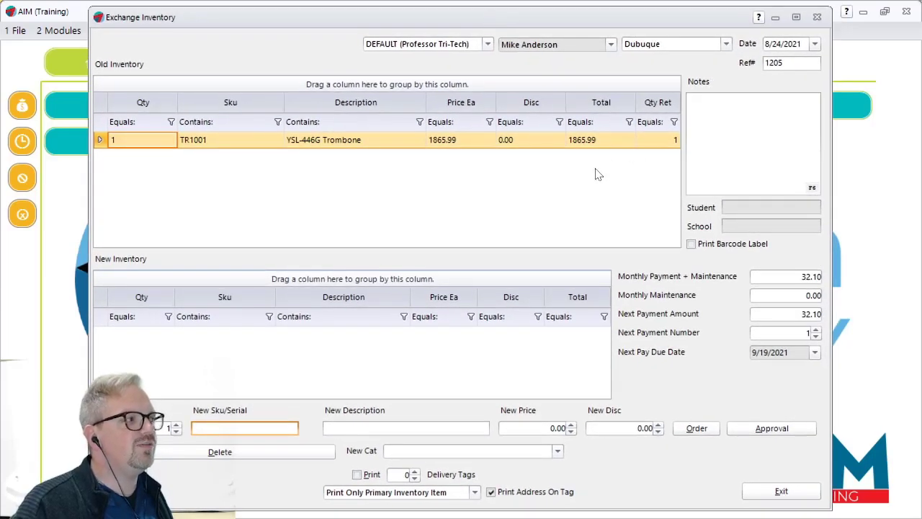
drag(412, 25, 493, 21)
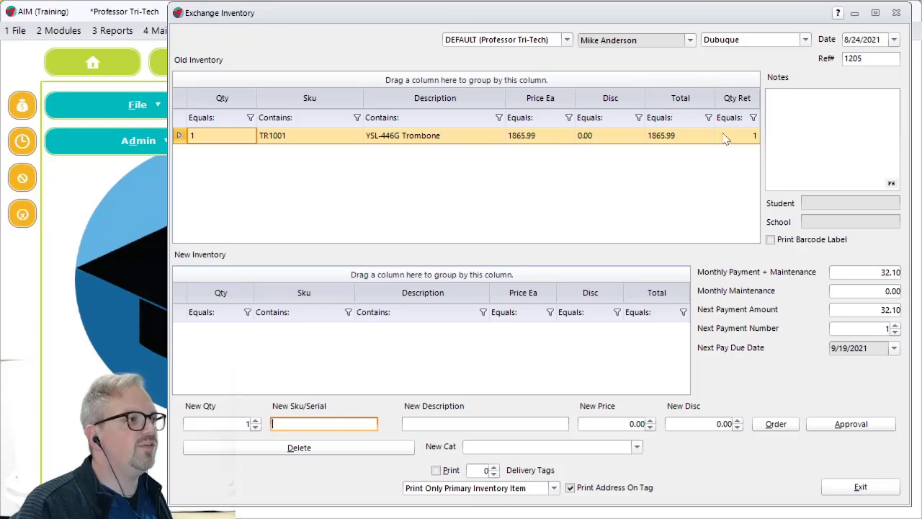
click(745, 137)
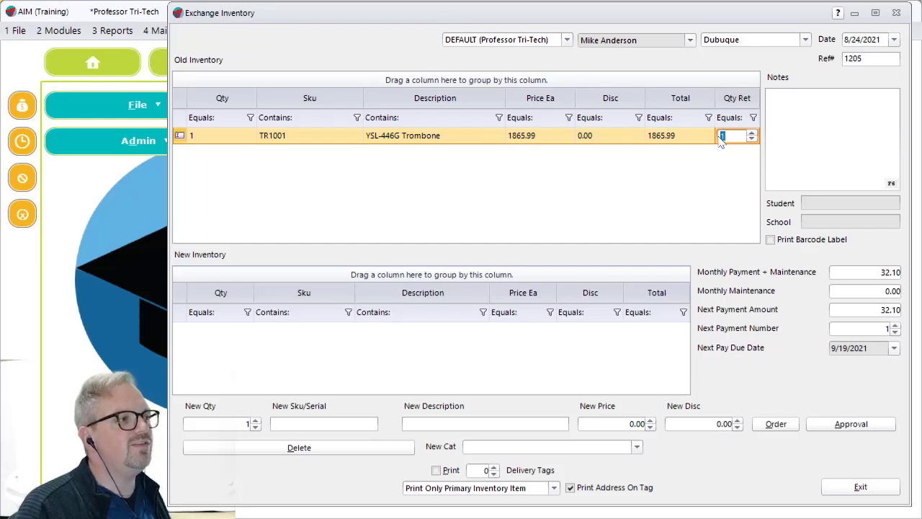
click(733, 174)
click(847, 125)
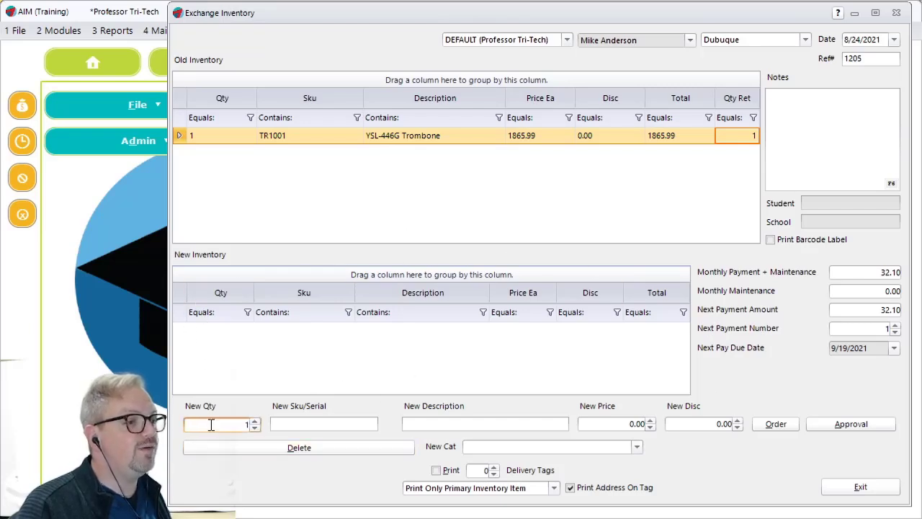
- Look up replacement stock for the new item and list the serial numbers of the WS-FL261S flute
click(295, 427)
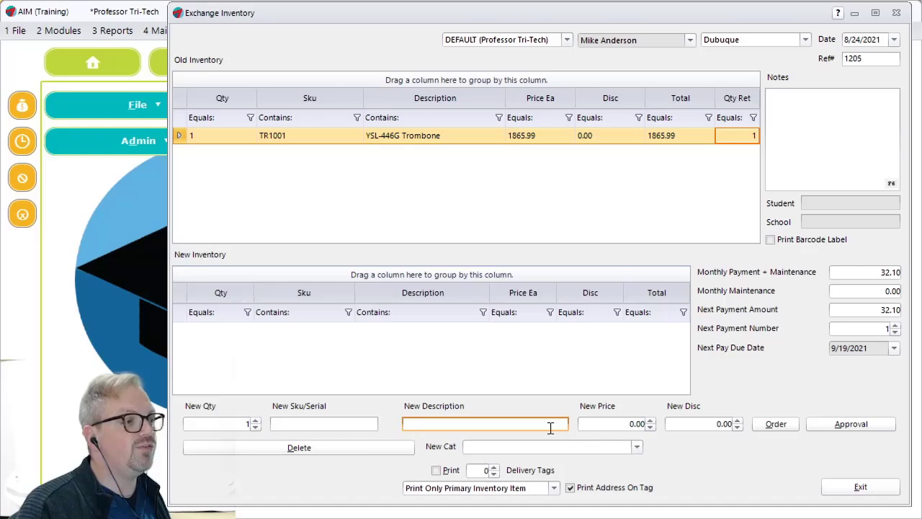
double_click(297, 423)
click(552, 147)
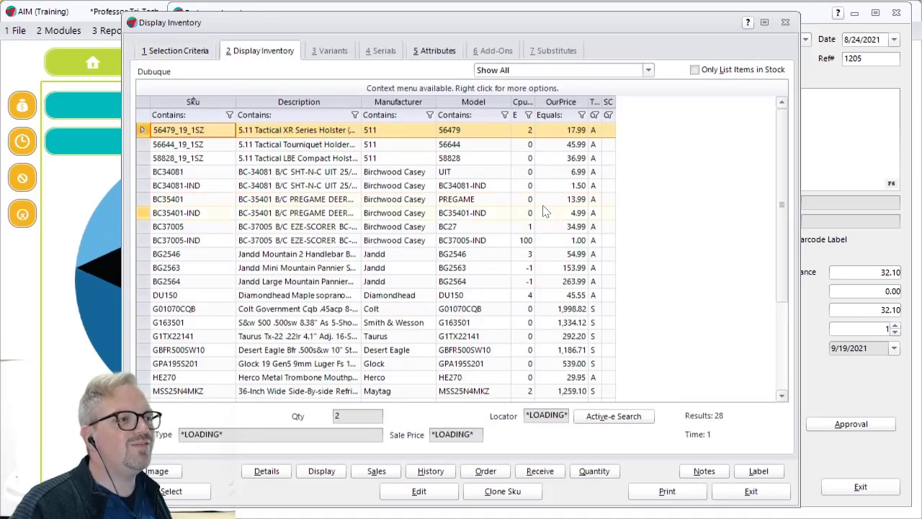
scroll(394, 260, down, 1)
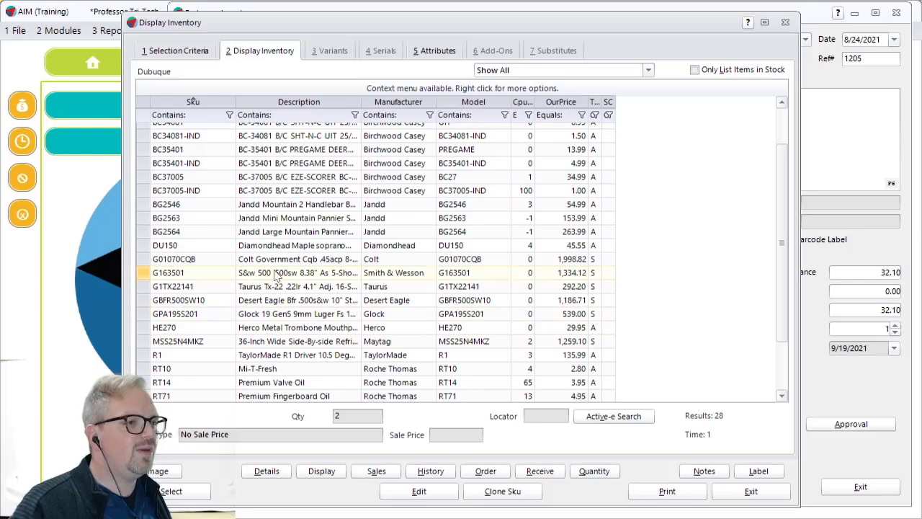
scroll(380, 310, up, 1)
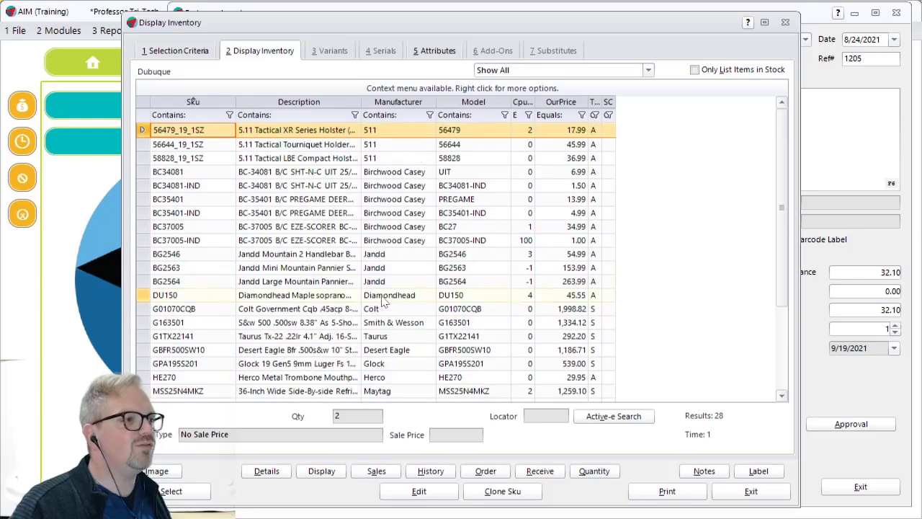
scroll(386, 302, down, 2)
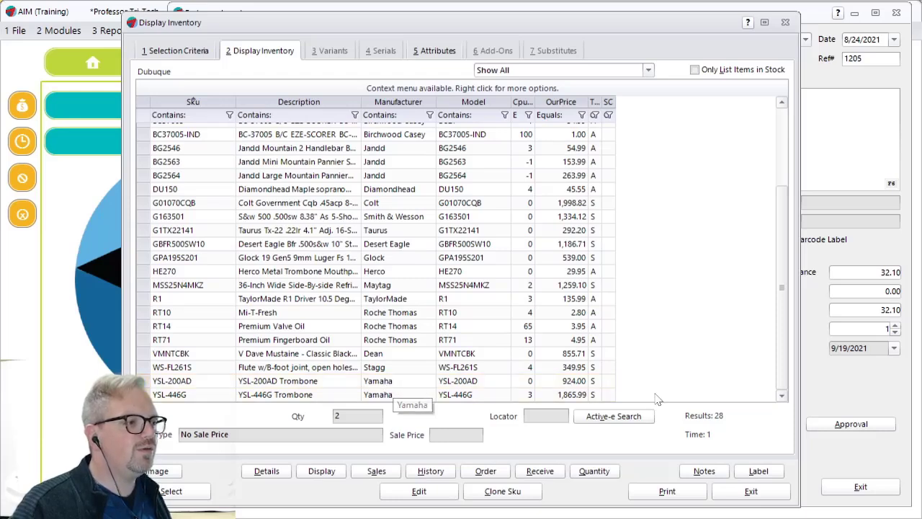
click(405, 369)
click(375, 52)
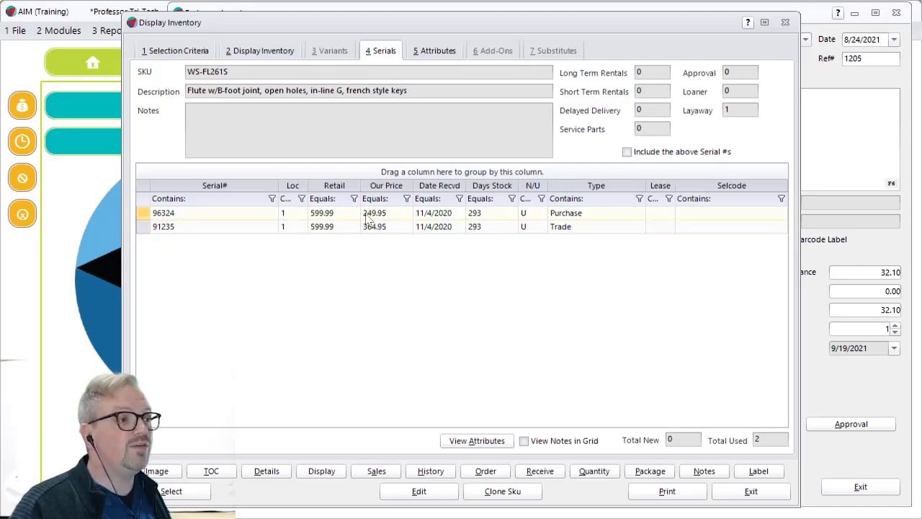
- Choose the flute with serial 96324 as the replacement item for the exchange
drag(343, 22, 460, 173)
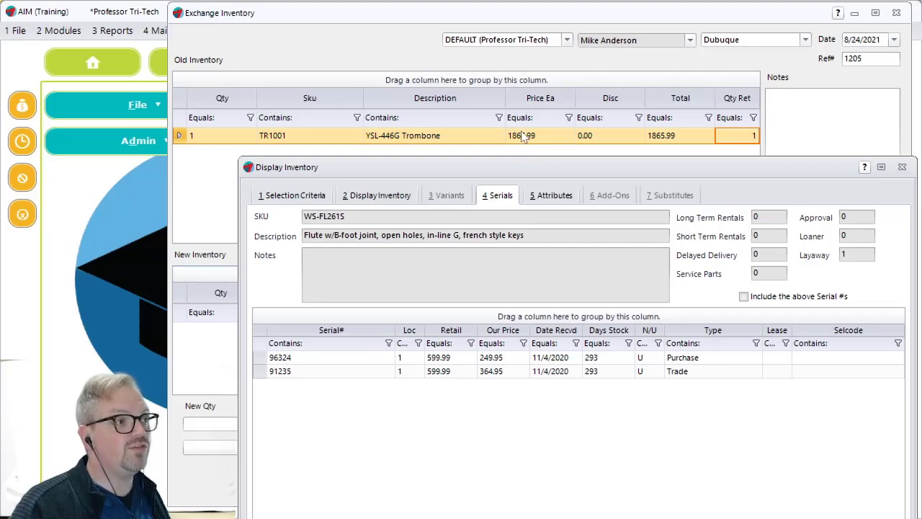
click(500, 360)
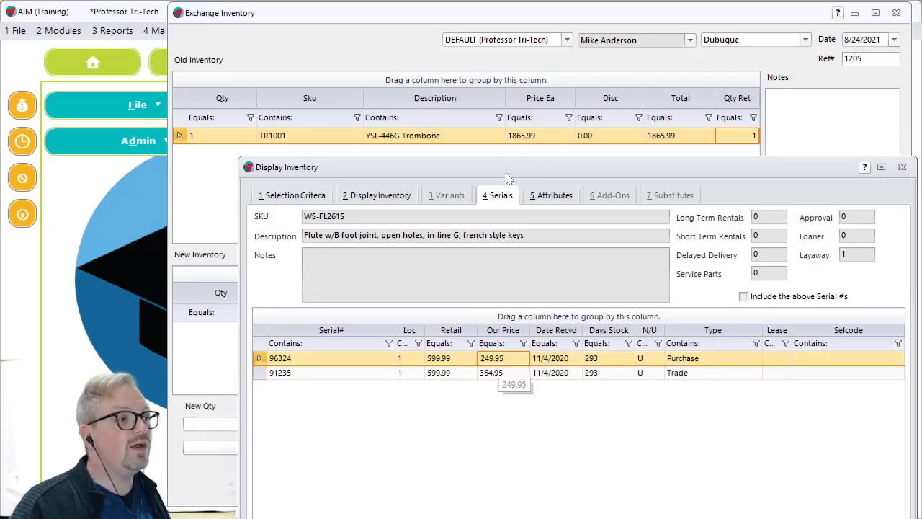
drag(507, 178, 453, 33)
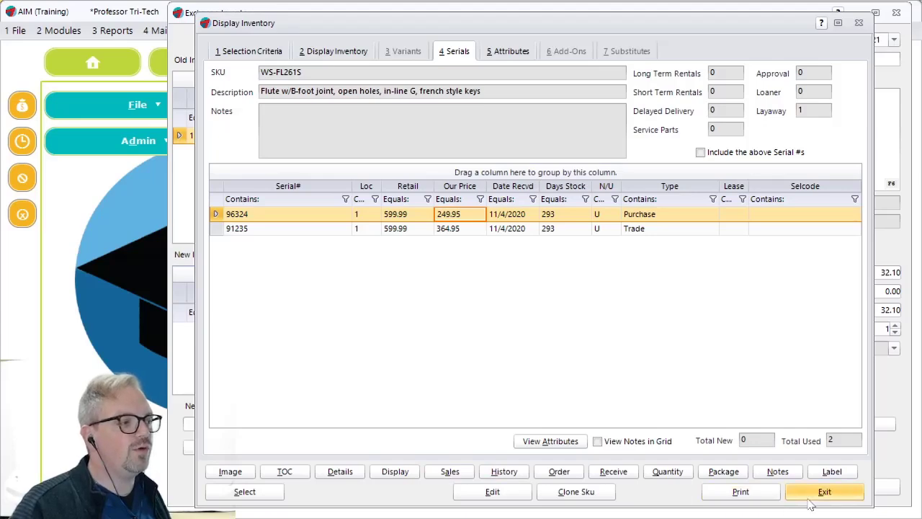
click(224, 491)
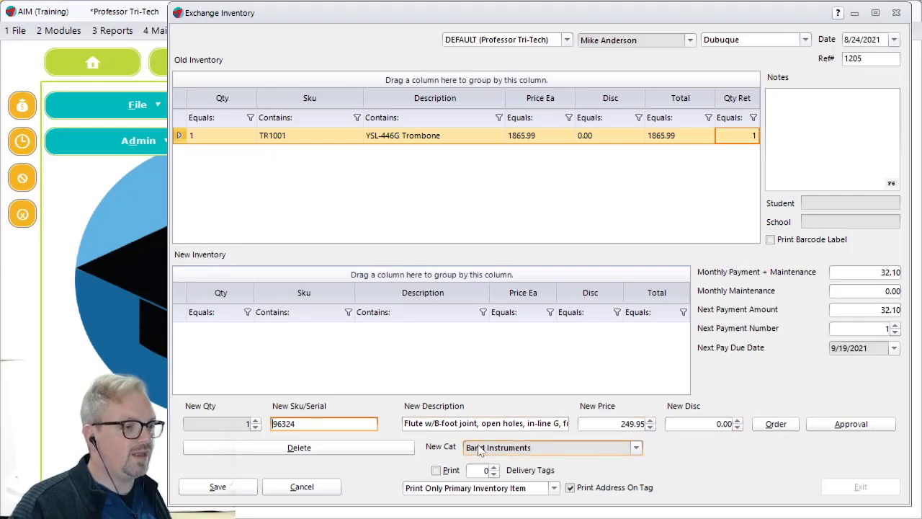
- Accept the flute's price and zero discount and add it to the new inventory list
key(Tab)
key(Tab)
key(Tab)
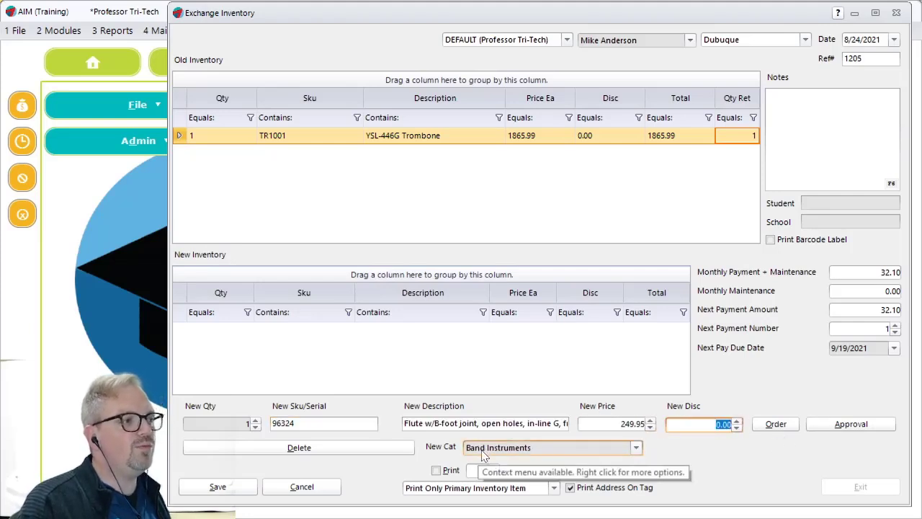
key(Return)
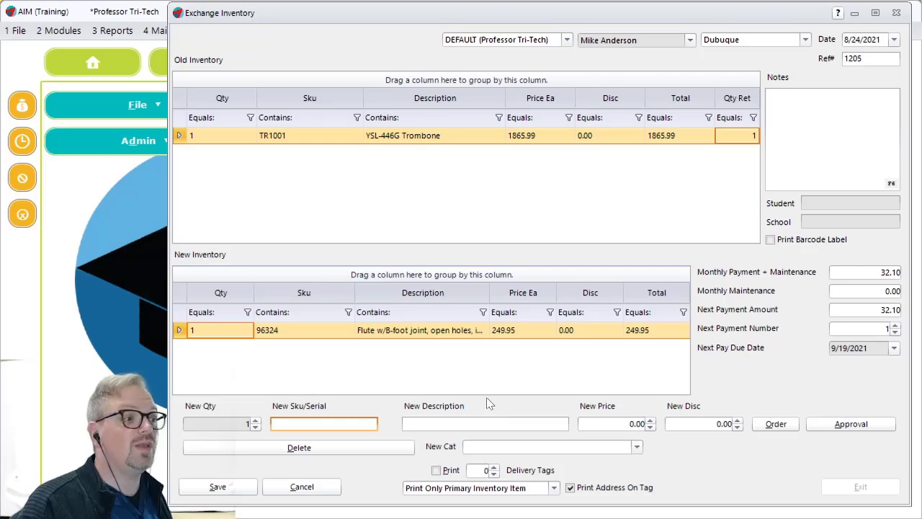
- Save the exchange and show the contract exchange document on screen
click(218, 488)
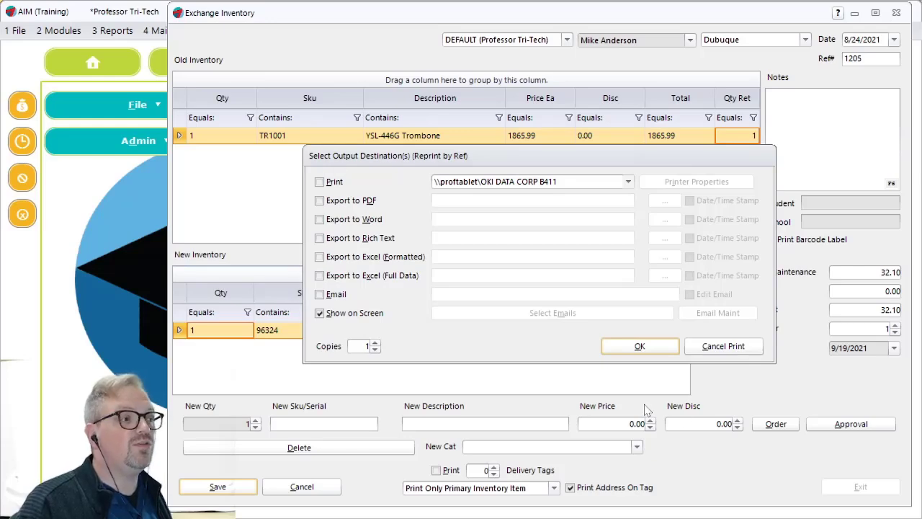
click(637, 348)
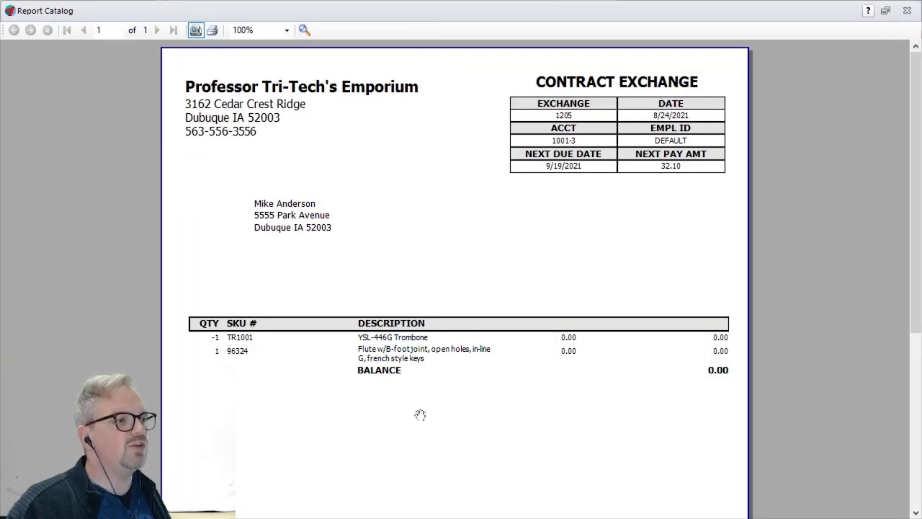
scroll(485, 367, up, 1)
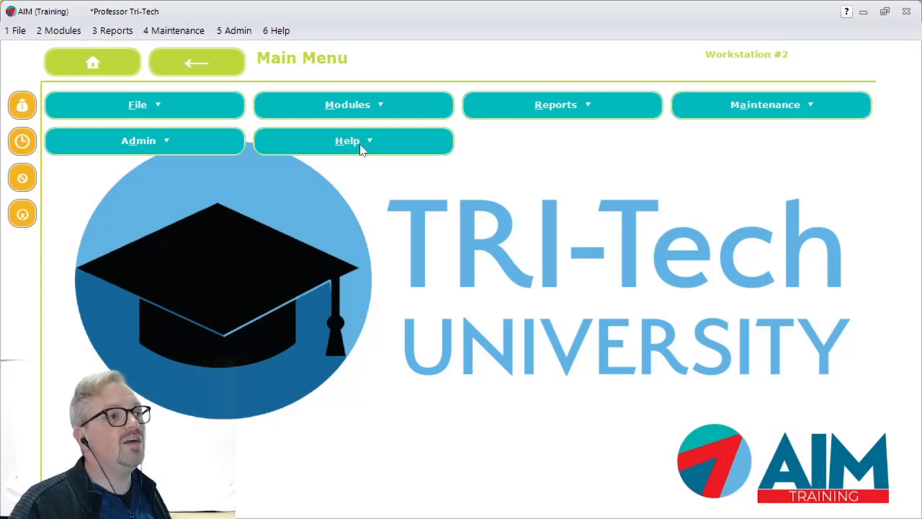
- Look up the inventory history of trombone TR1001 across all locations
click(367, 108)
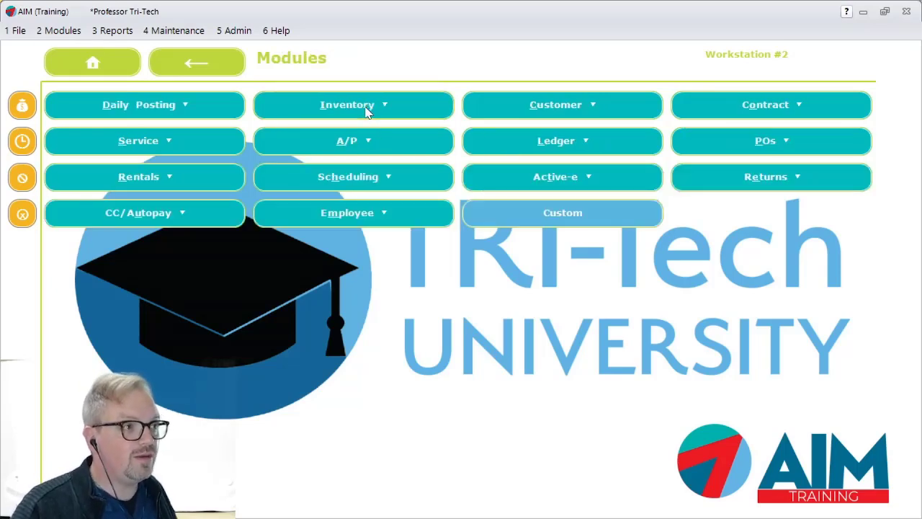
click(367, 108)
click(593, 102)
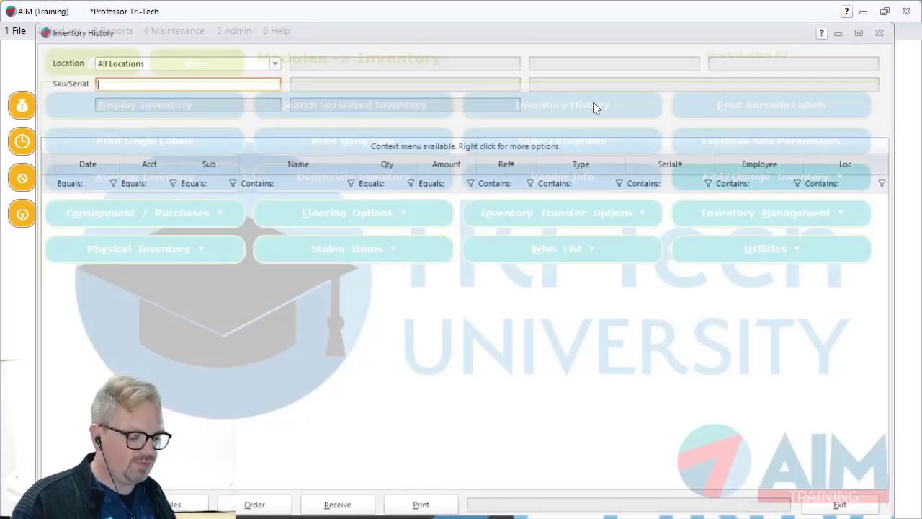
text(TR10)
key(Return)
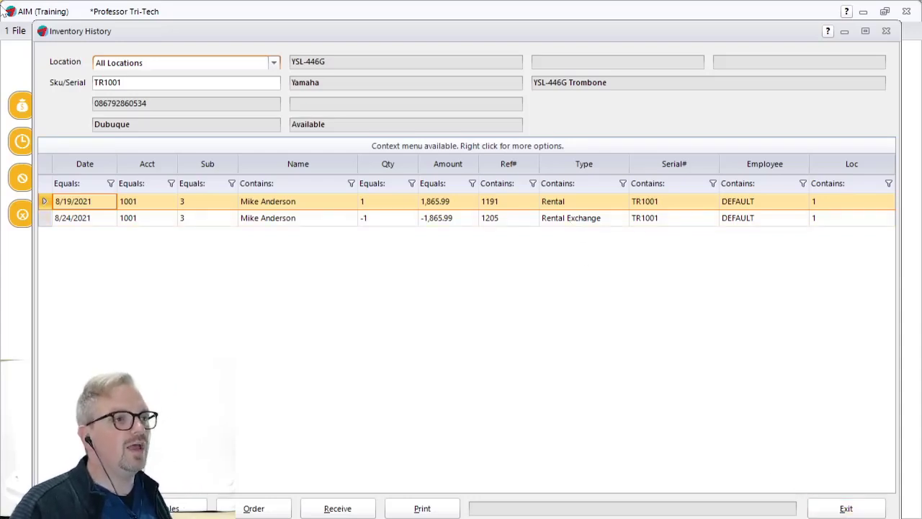
- Search the inventory for the WS-FL261S flute and list all its serials, including those on rental and layaway
click(160, 83)
key(BackSpace)
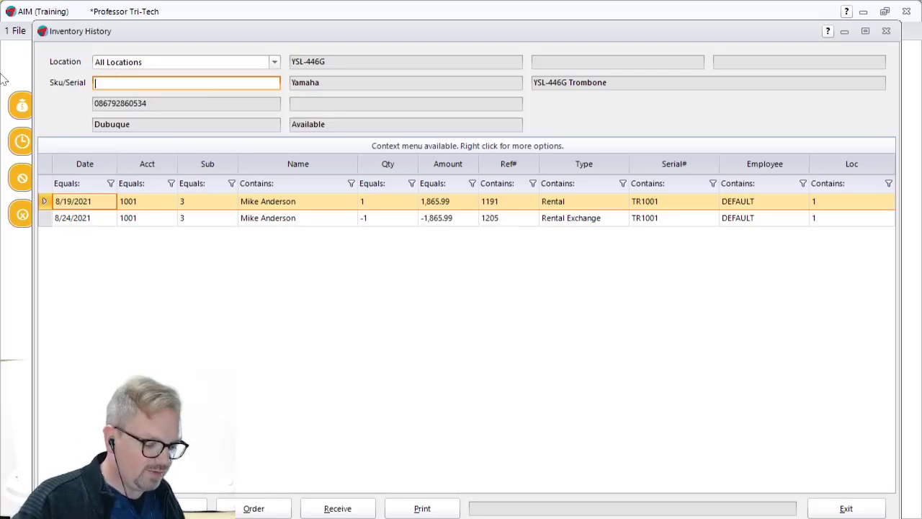
key(Return)
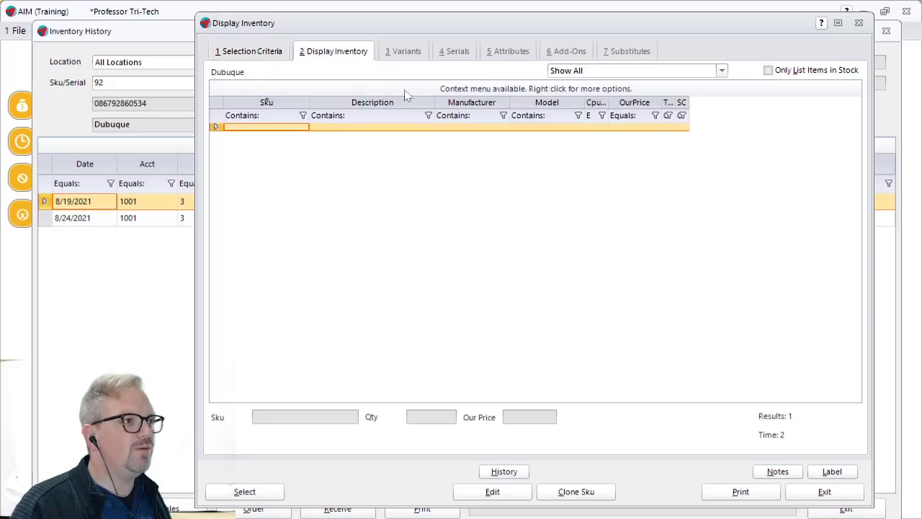
click(242, 54)
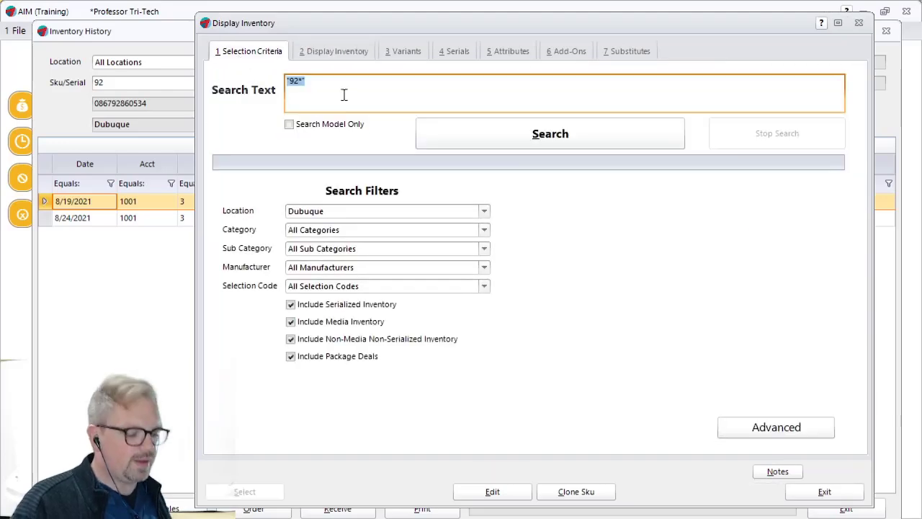
key(Return)
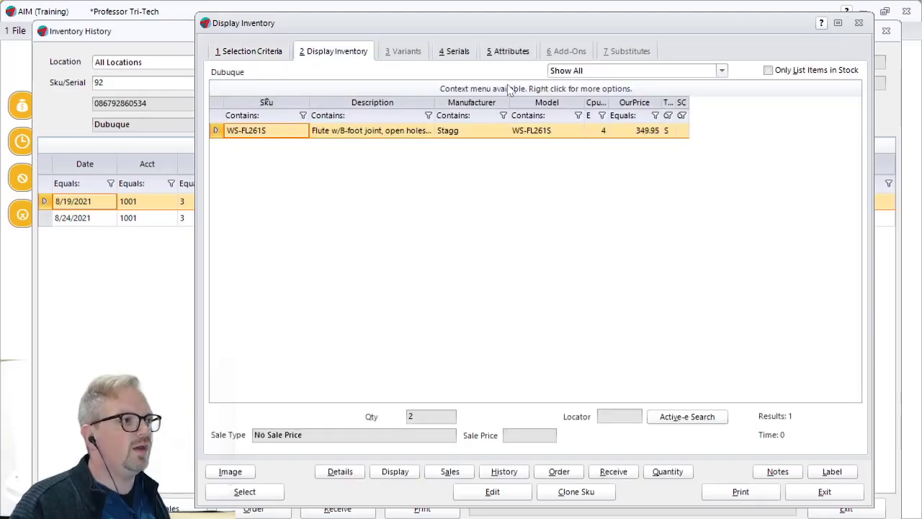
click(459, 51)
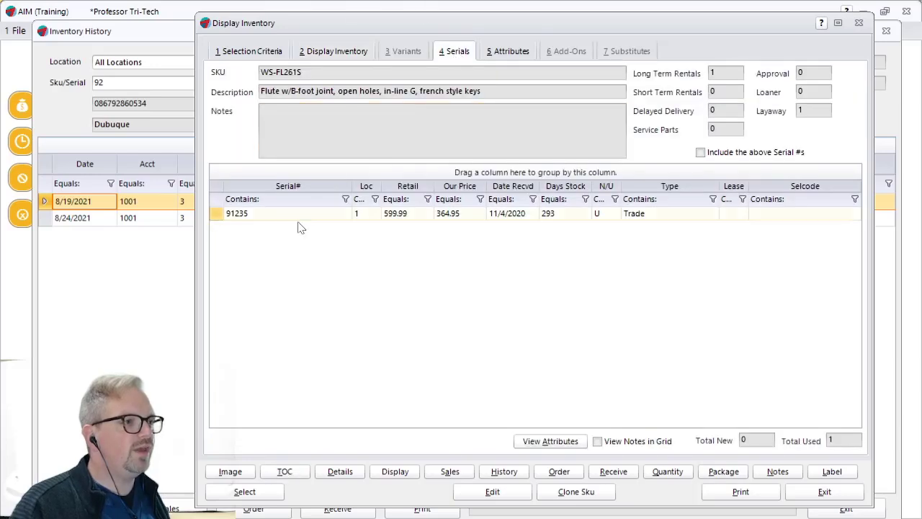
click(701, 152)
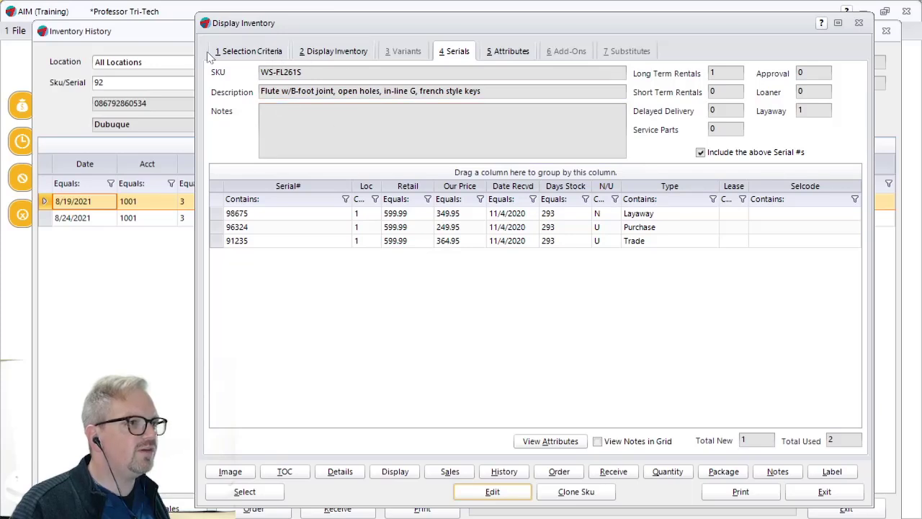
- List the inventory with the search text cleared, view the WS-FL261S flute's inventory history, and close the history
click(242, 54)
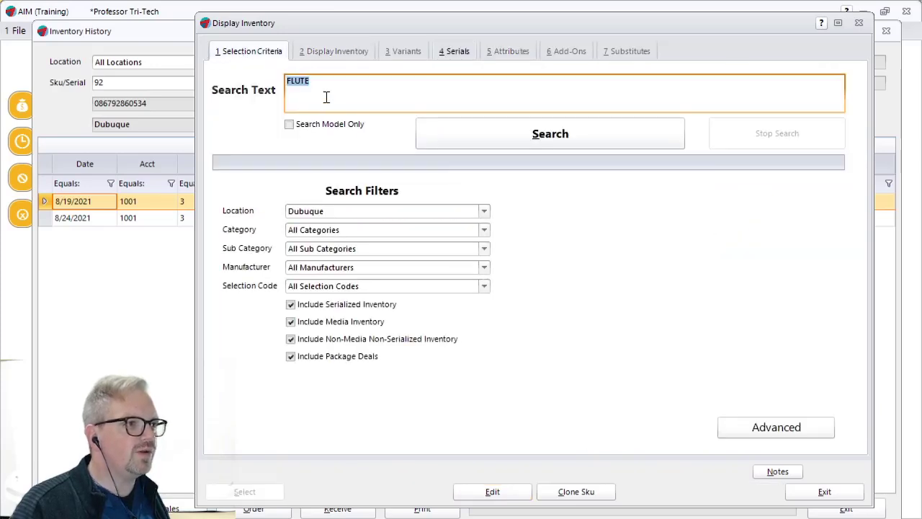
key(BackSpace)
click(481, 136)
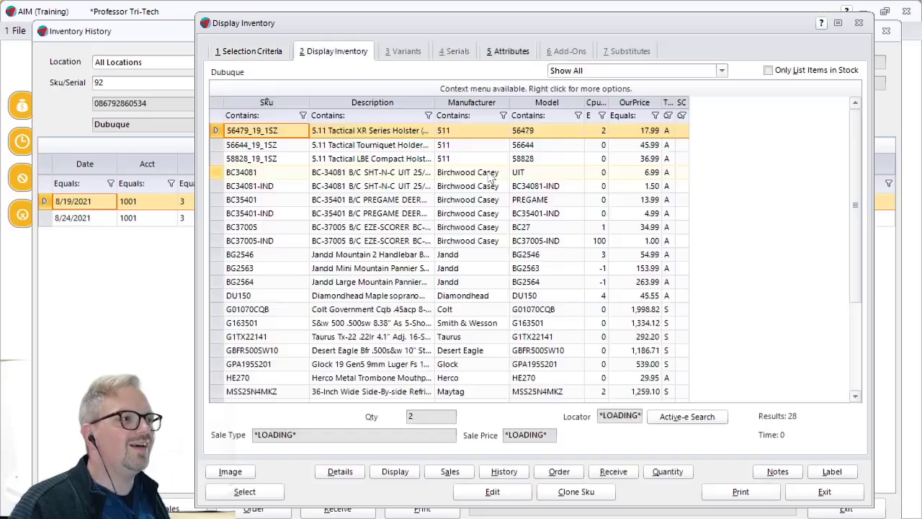
scroll(354, 382, down, 3)
click(464, 369)
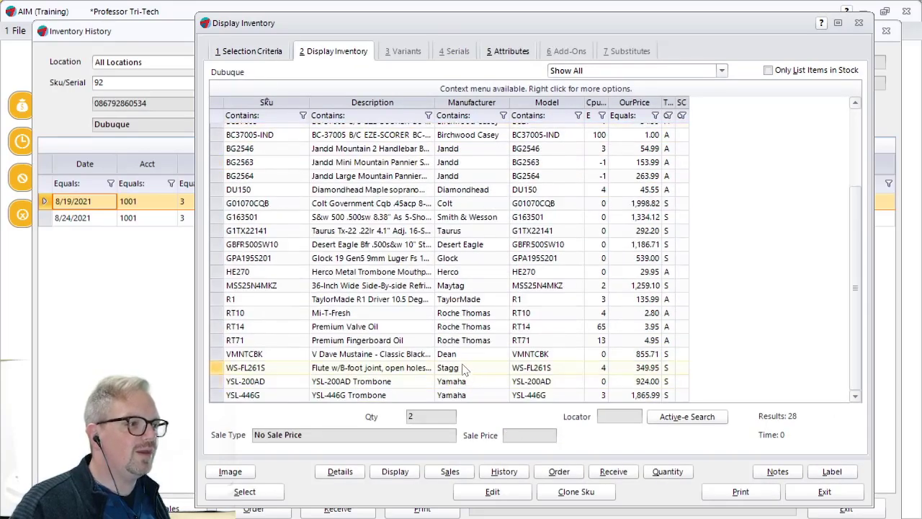
double_click(384, 368)
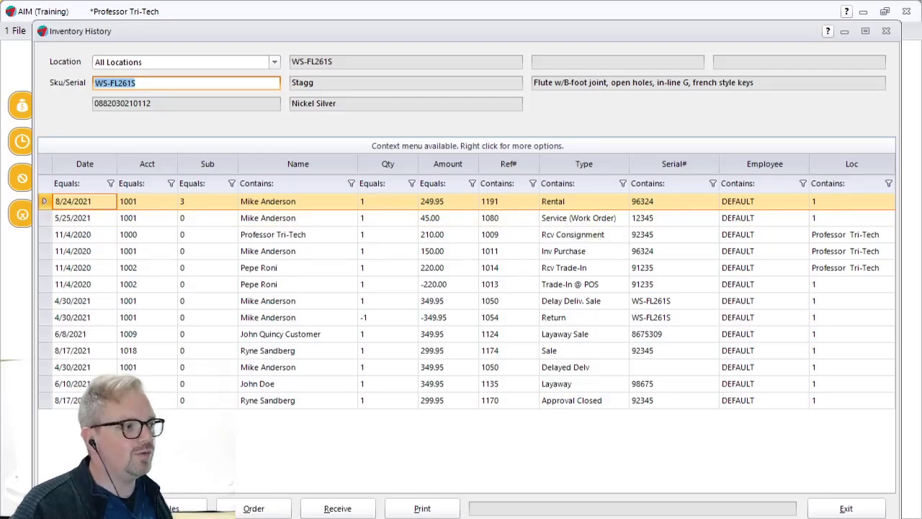
click(849, 508)
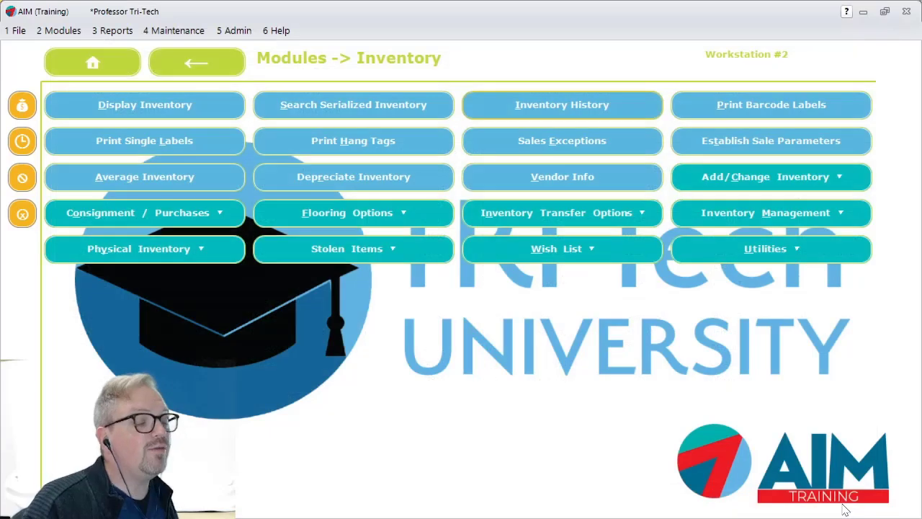
- Start an inventory exchange on the customer's Rent to Own contract for the YSL-446G trombone TR1002
click(61, 33)
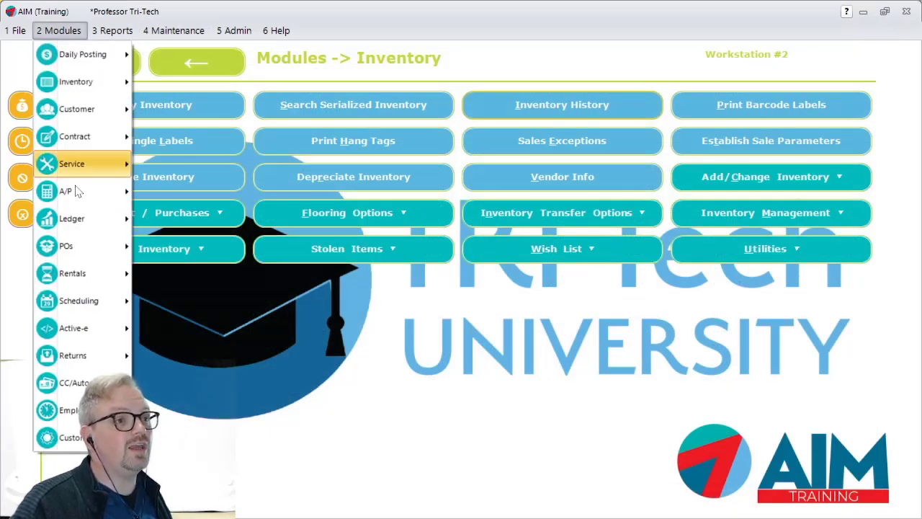
mouse_move(72, 150)
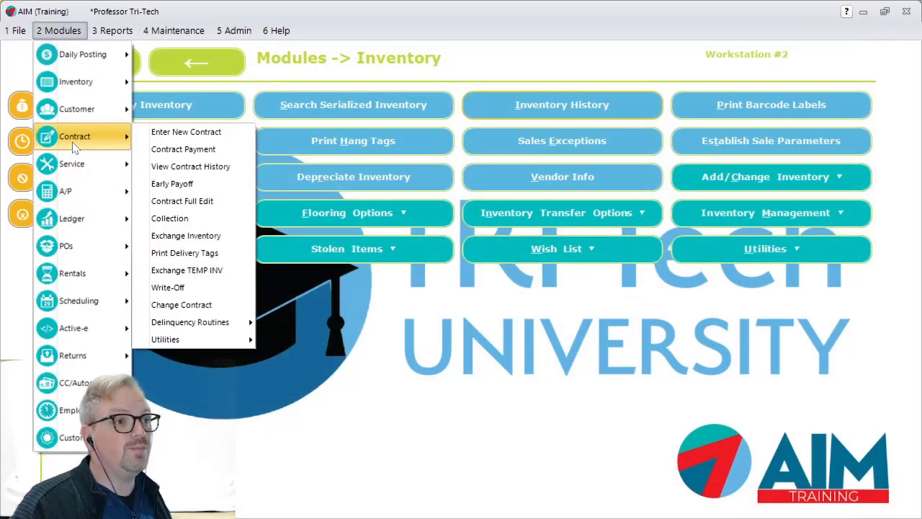
click(205, 238)
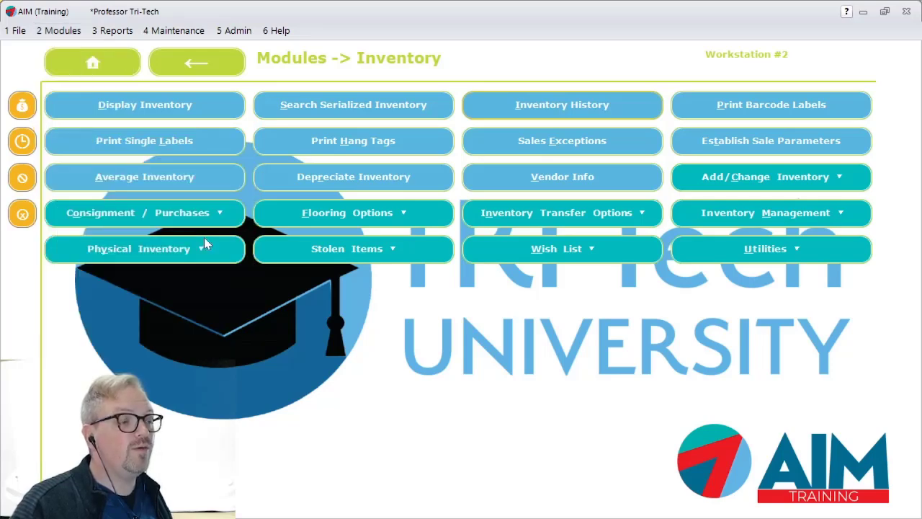
text(mike)
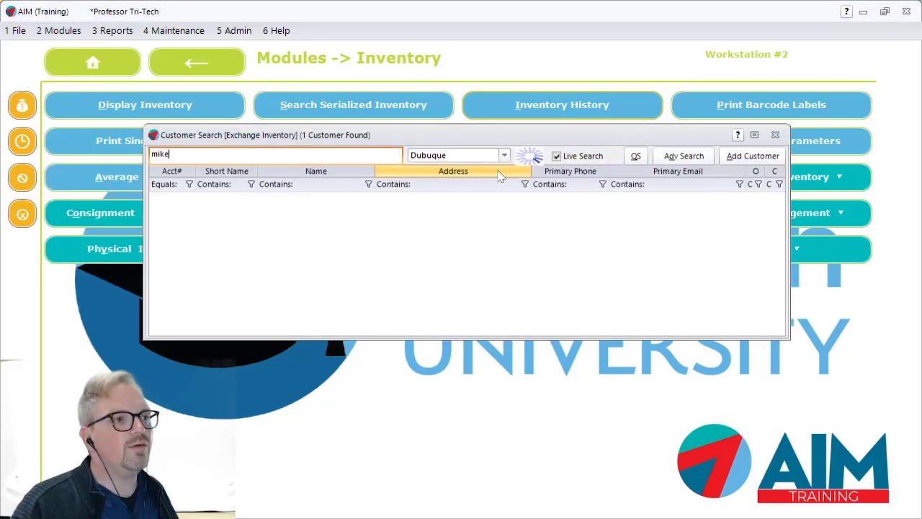
key(Return)
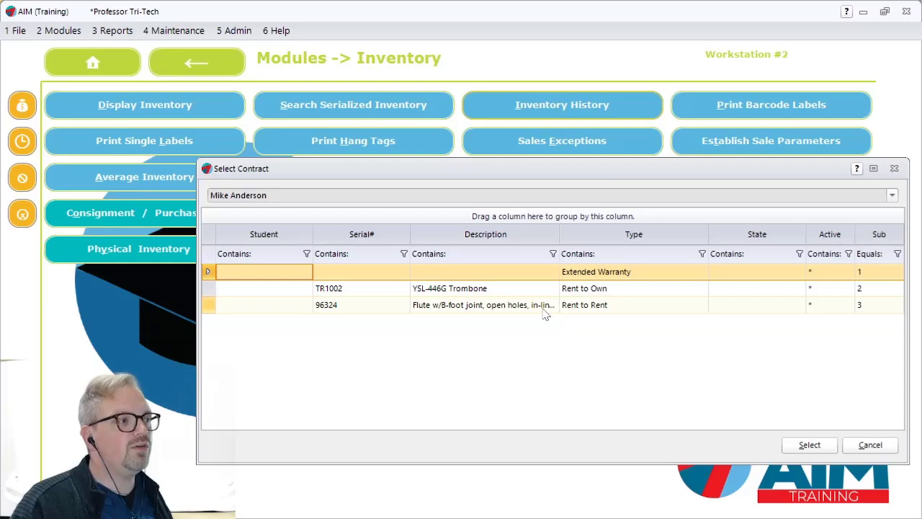
click(543, 310)
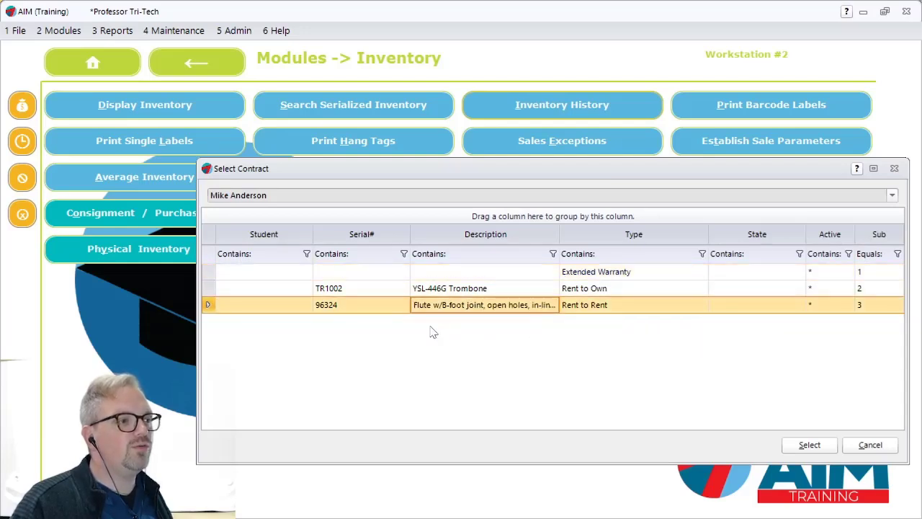
double_click(531, 290)
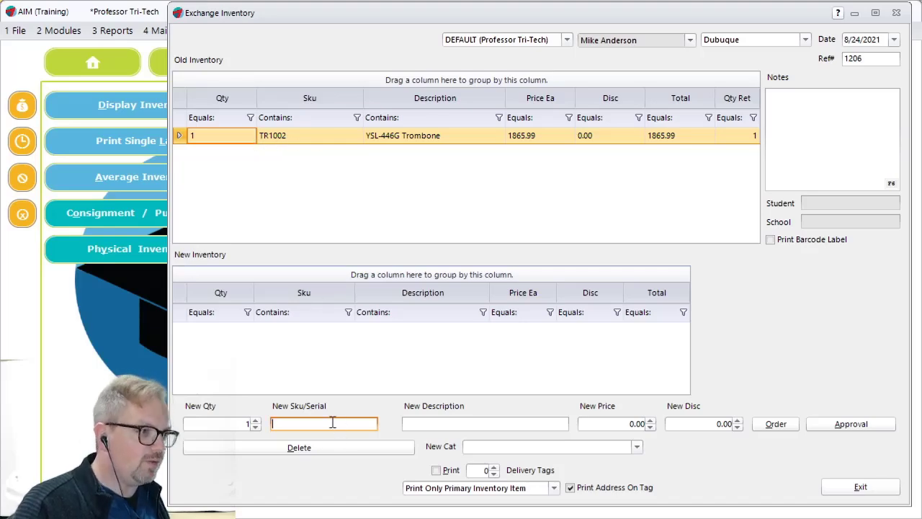
key(Return)
click(488, 144)
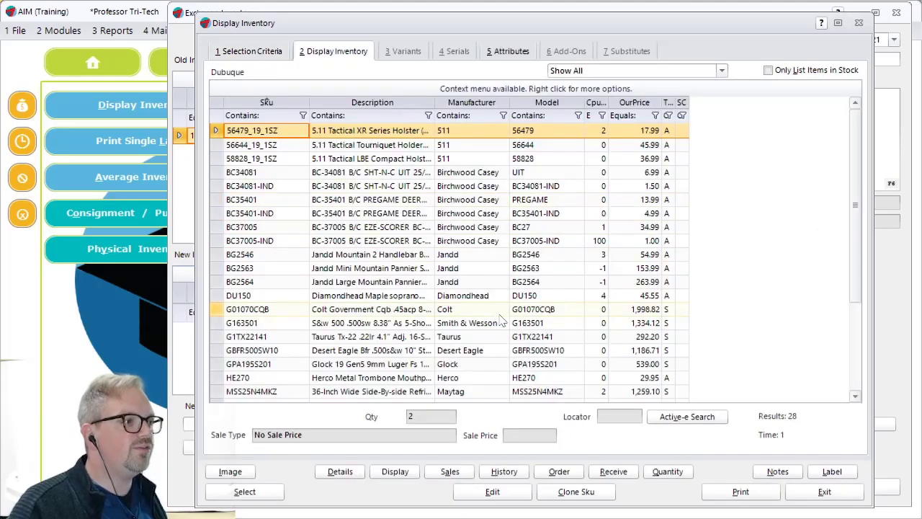
scroll(503, 322, down, 3)
click(478, 347)
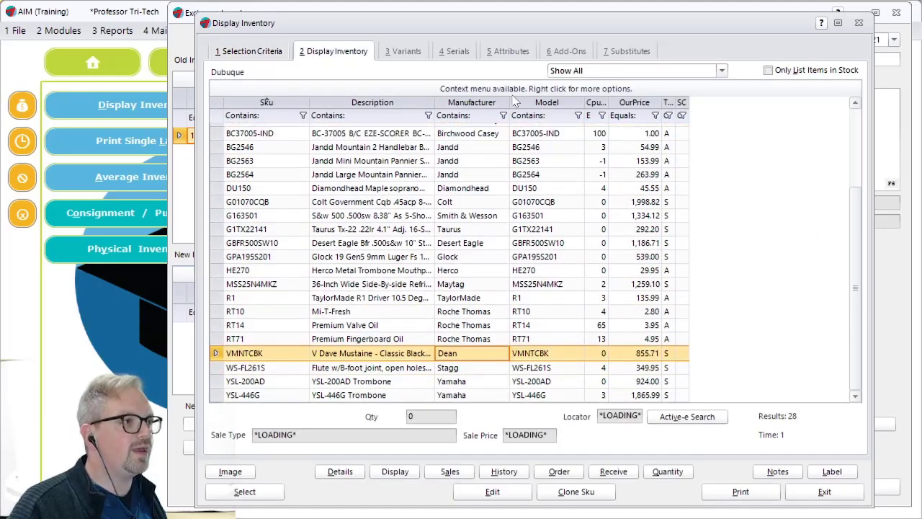
click(456, 50)
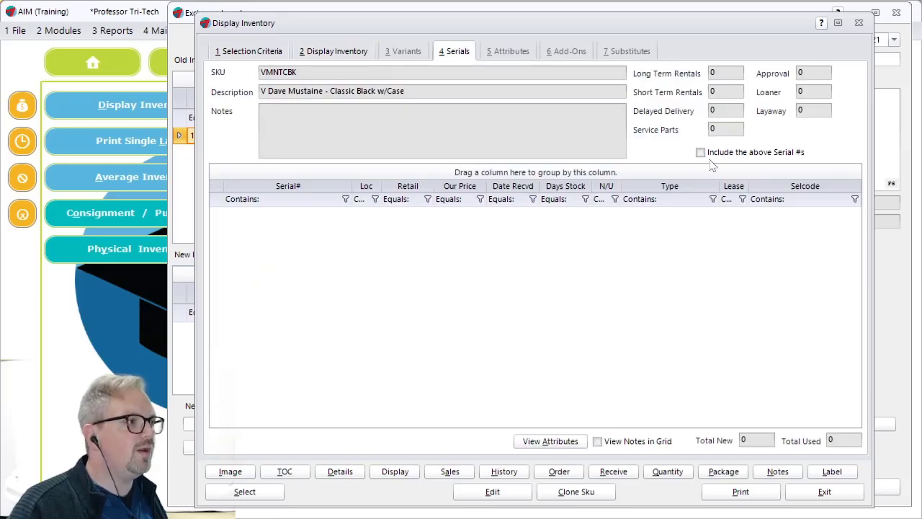
click(241, 48)
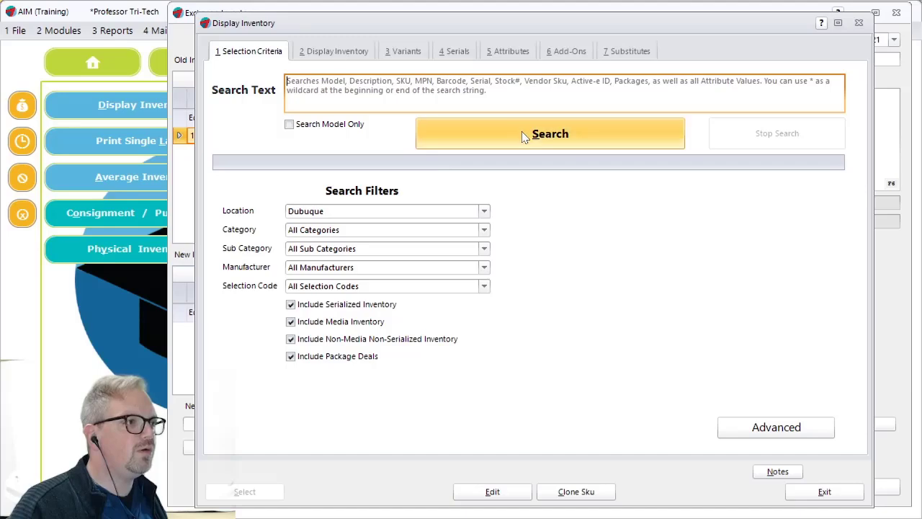
- Search the full inventory and select serial 91235 of the WS-FL261S flute as the new exchange item
click(537, 134)
scroll(382, 317, down, 3)
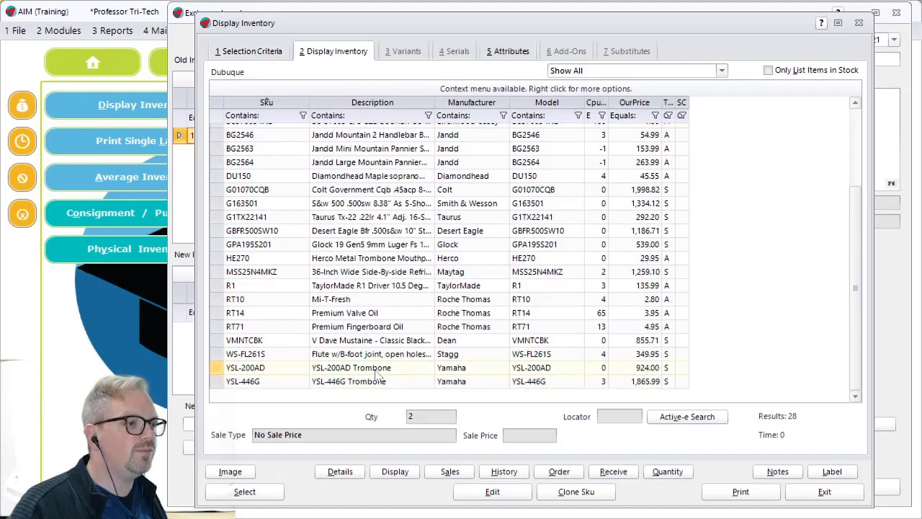
click(371, 356)
click(364, 368)
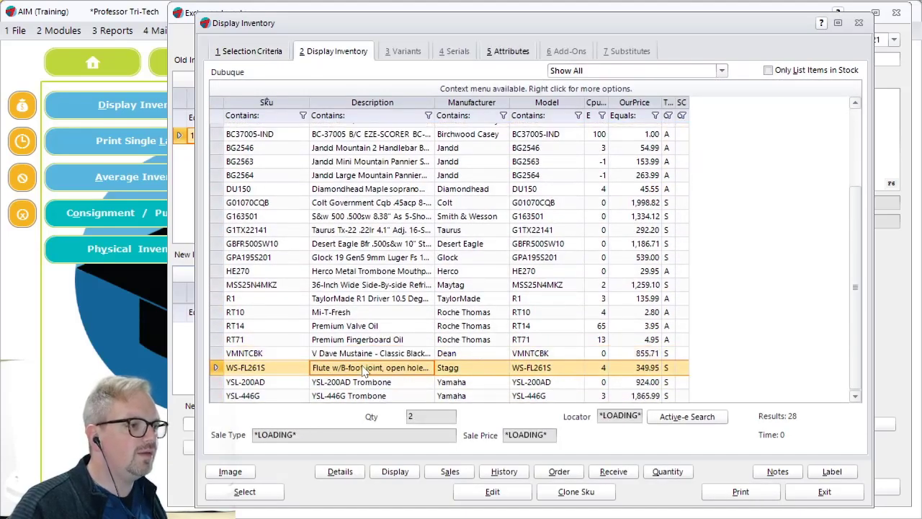
click(462, 52)
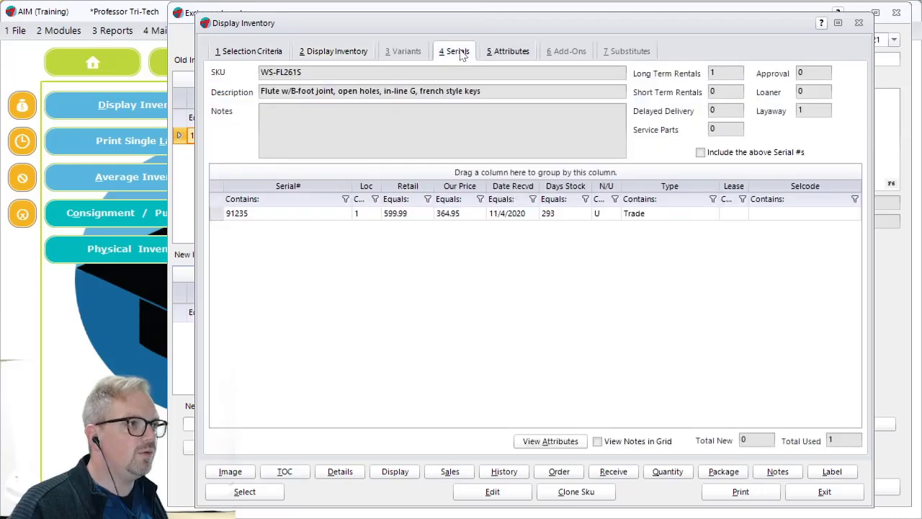
click(326, 218)
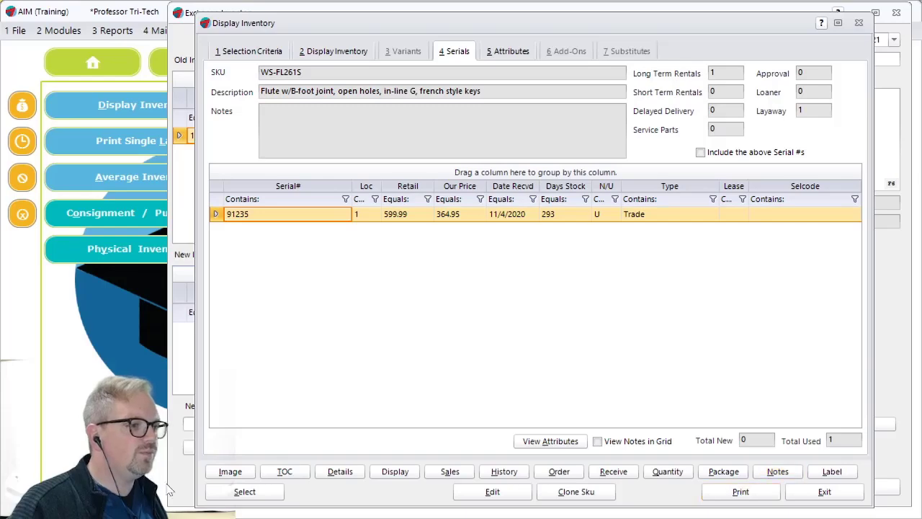
click(234, 493)
- Add flute 91235 to the new inventory list at 364.95 with no discount and try to save the exchange
click(421, 424)
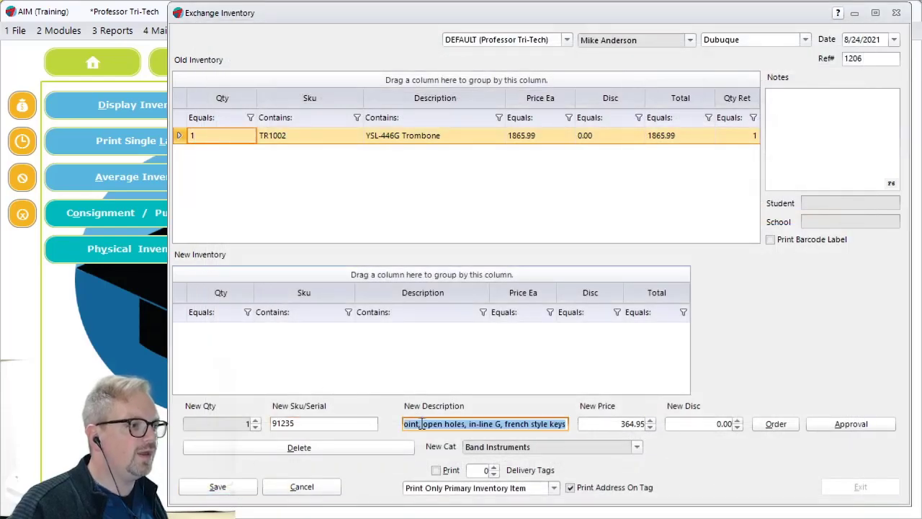
key(Tab)
key(Tab)
key(Return)
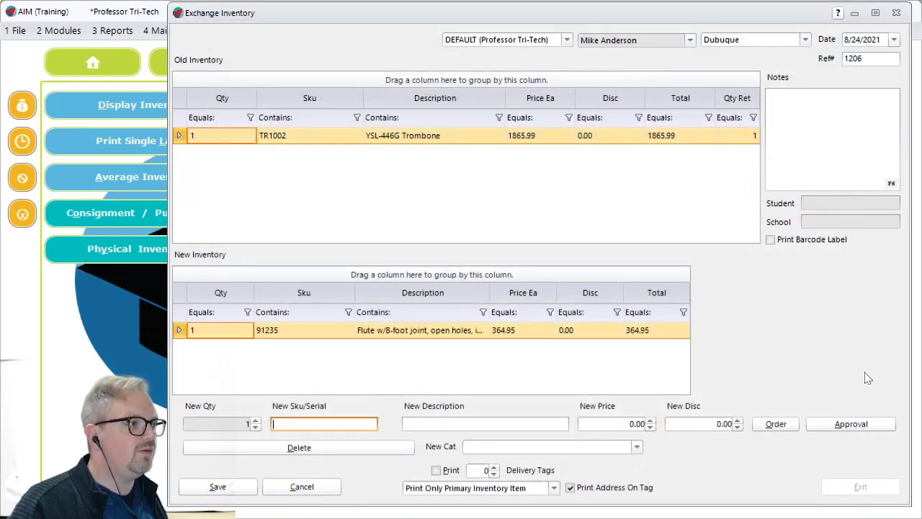
click(218, 487)
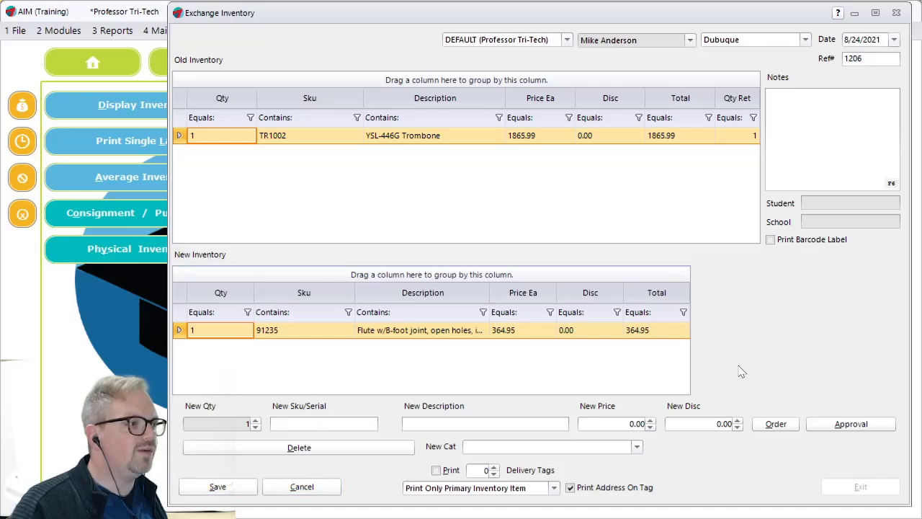
mouse_move(697, 332)
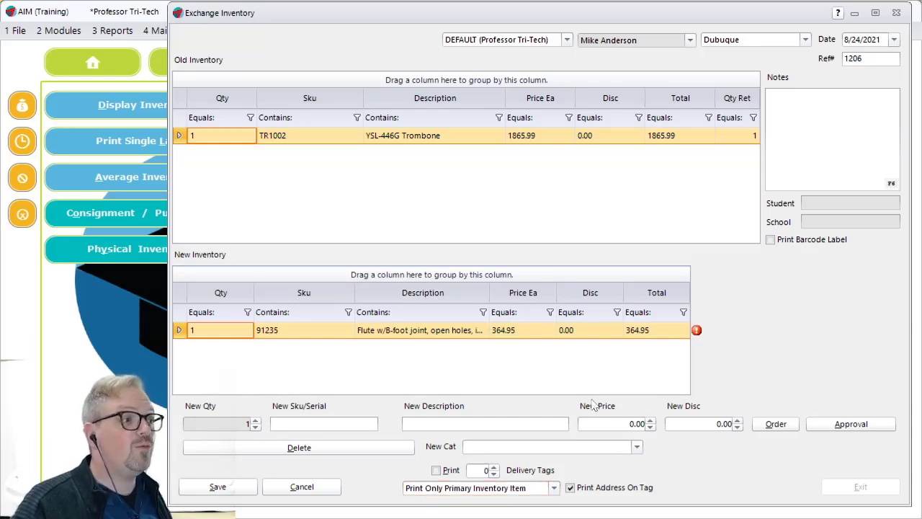
- Delete the flute from the new inventory list and add trombone TR1001 with its default price and no discount
click(300, 445)
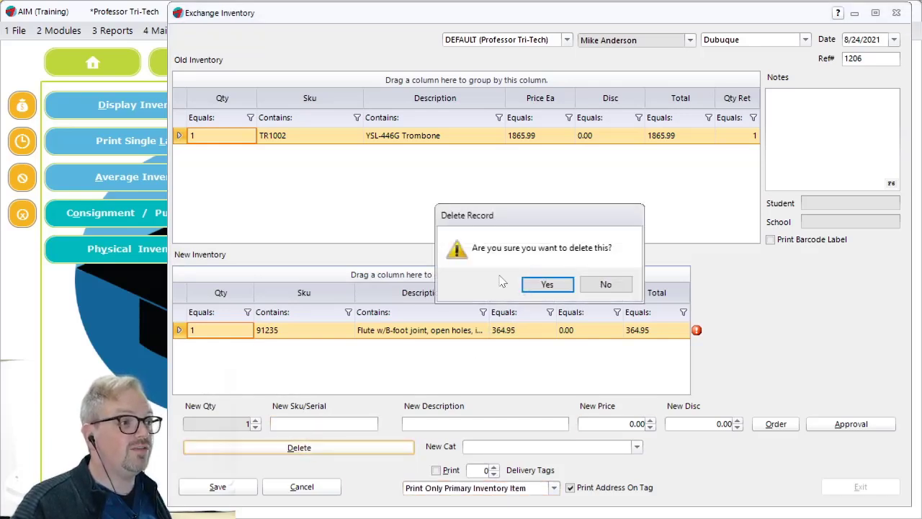
click(548, 285)
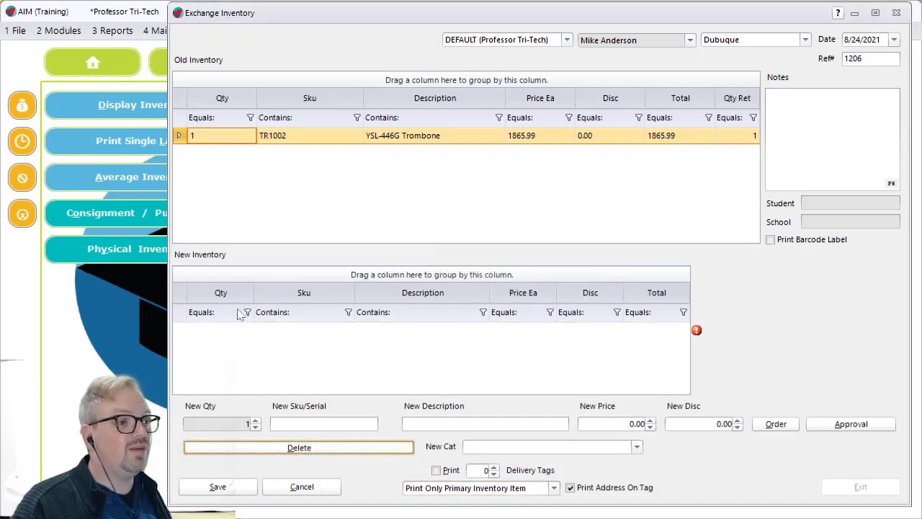
click(302, 424)
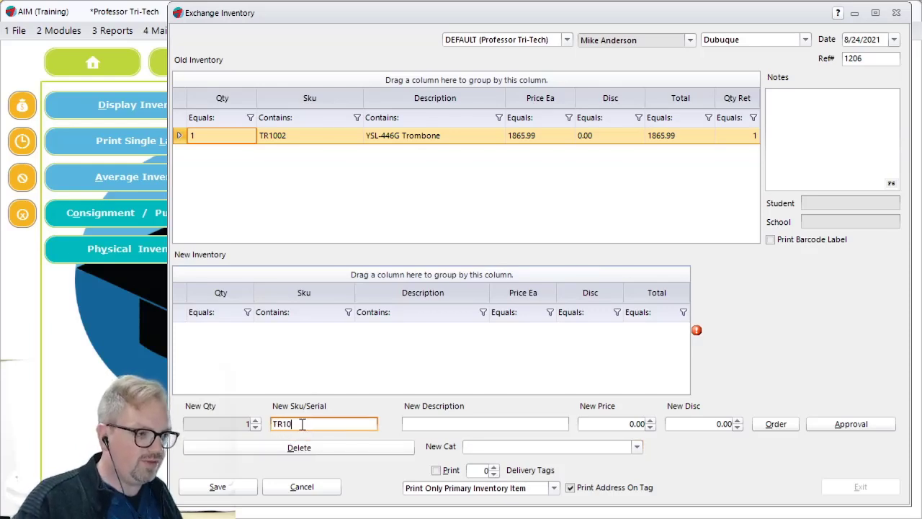
key(Tab)
key(Tab)
key(Tab)
key(Tab)
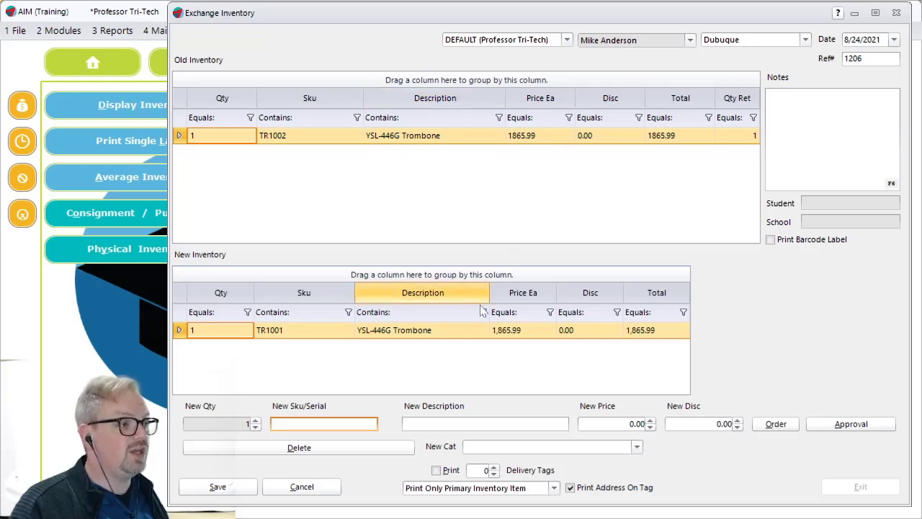
- Save the trombone exchange, show the contract exchange document on screen, and close it after reviewing it
click(217, 487)
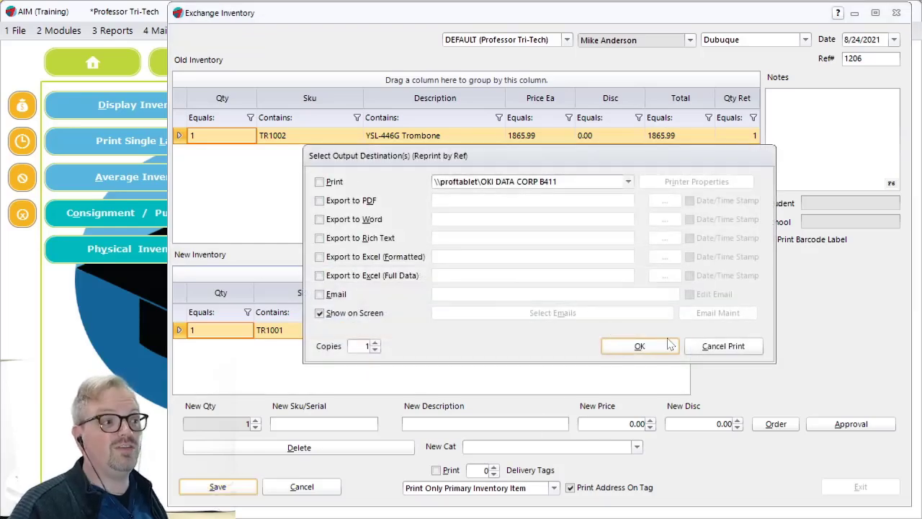
click(641, 346)
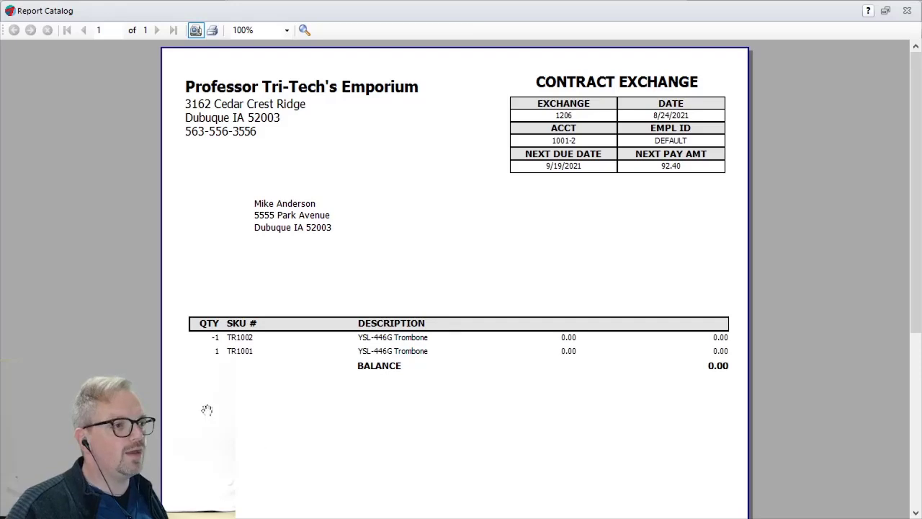
scroll(255, 387, up, 2)
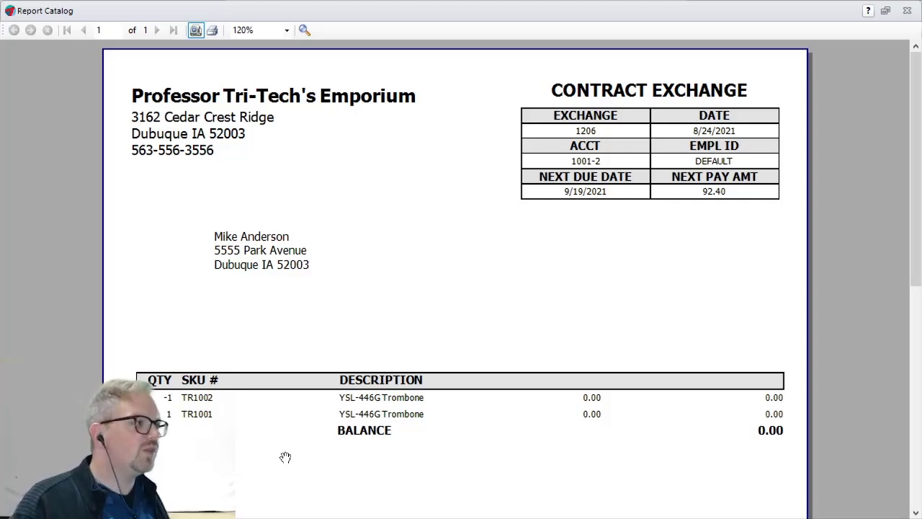
key(Escape)
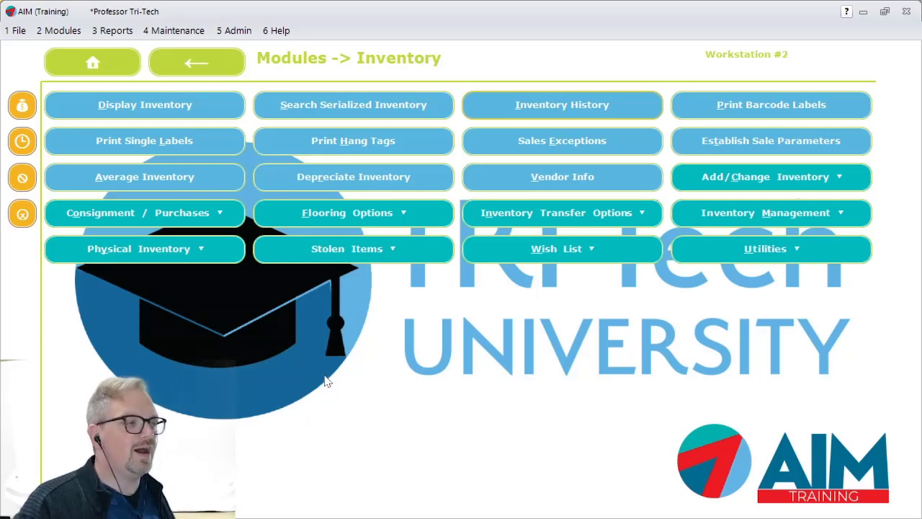
- Start a contract return for the customer's Rent to Rent contract with flute serial 96324
click(60, 32)
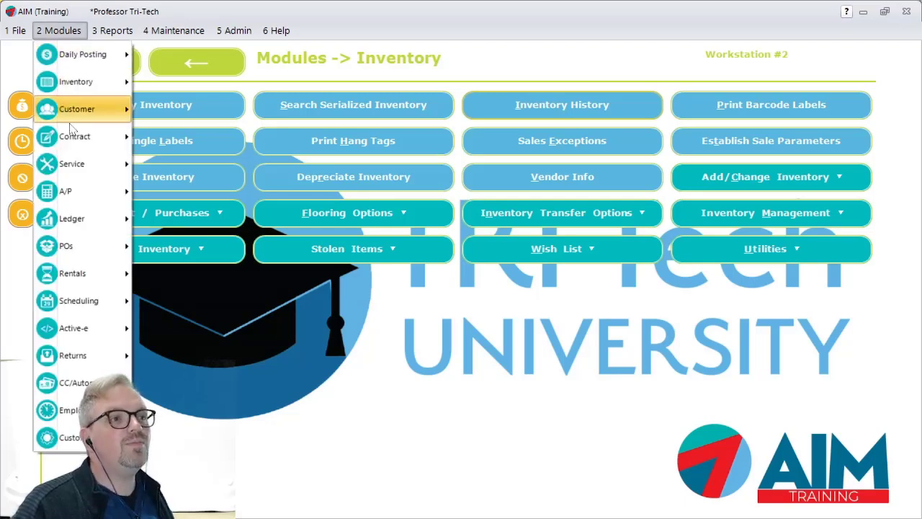
mouse_move(72, 136)
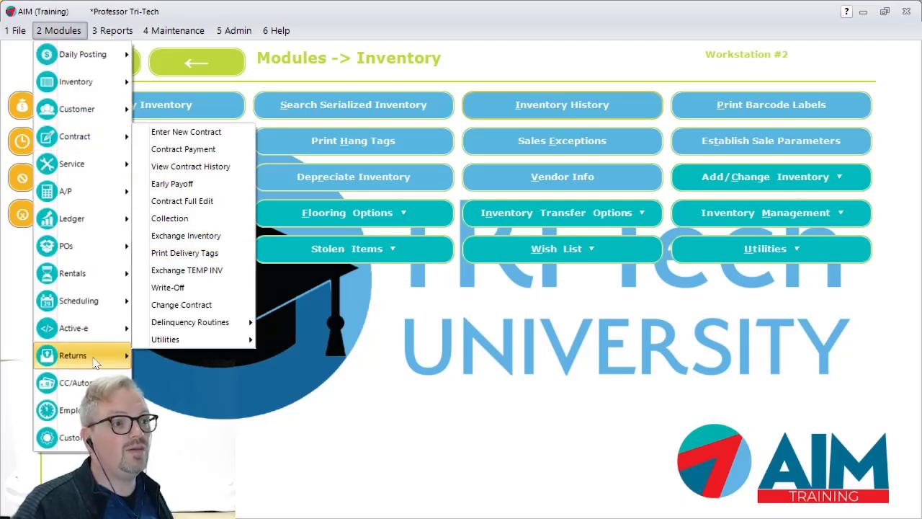
mouse_move(86, 365)
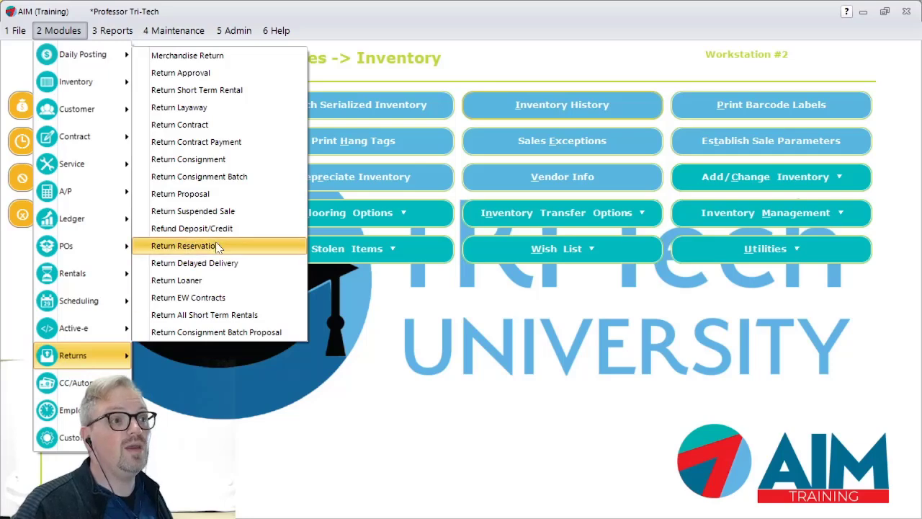
click(212, 130)
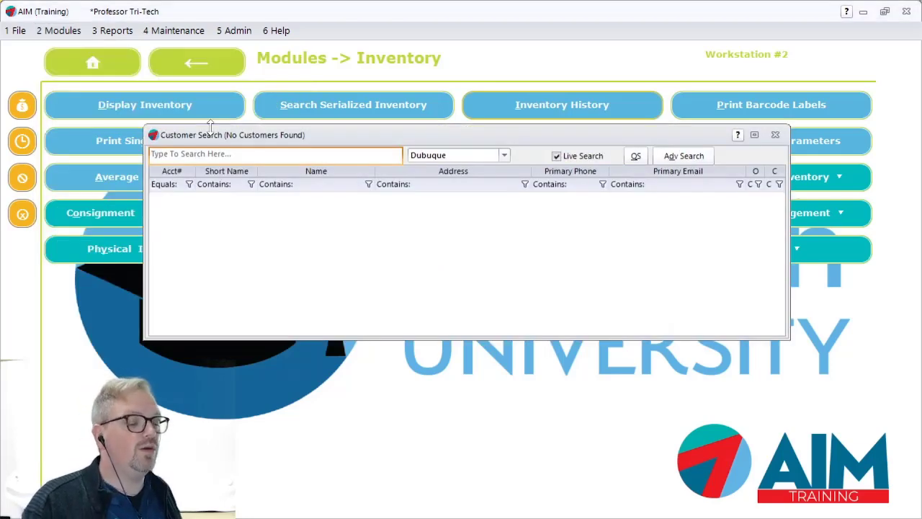
text(mike)
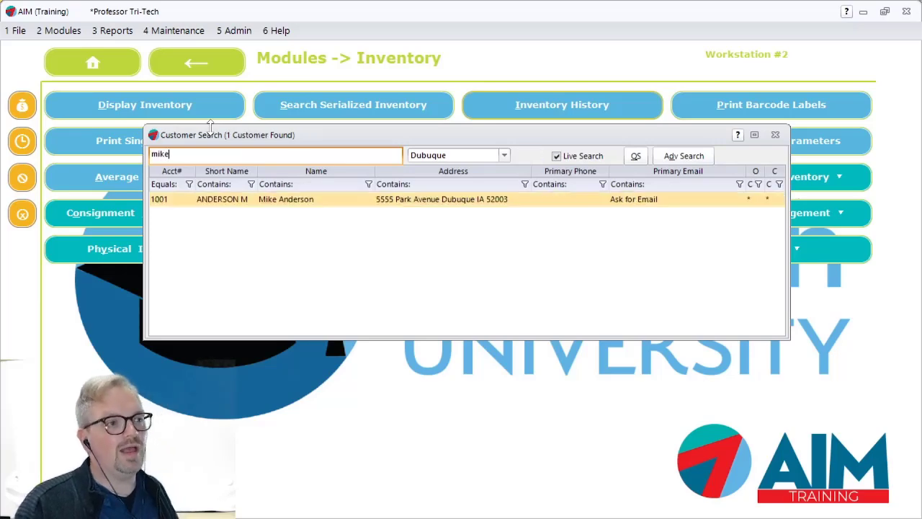
key(Return)
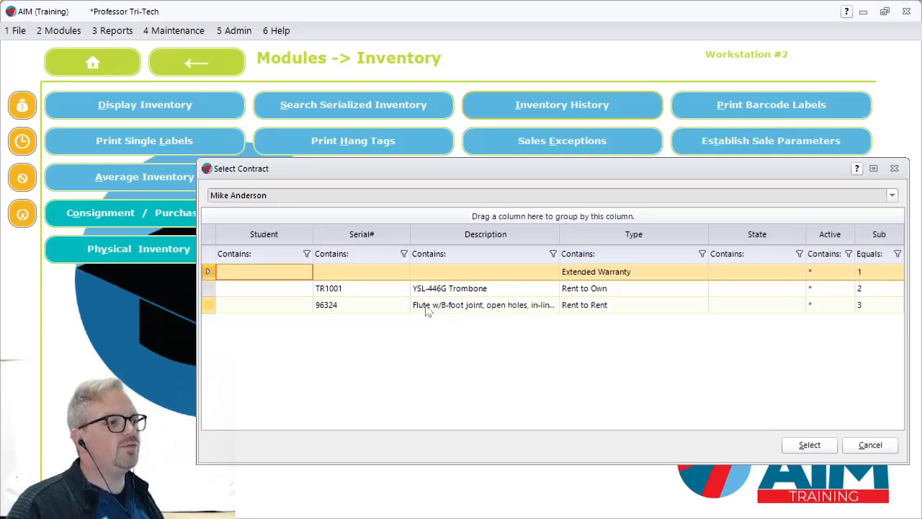
click(493, 309)
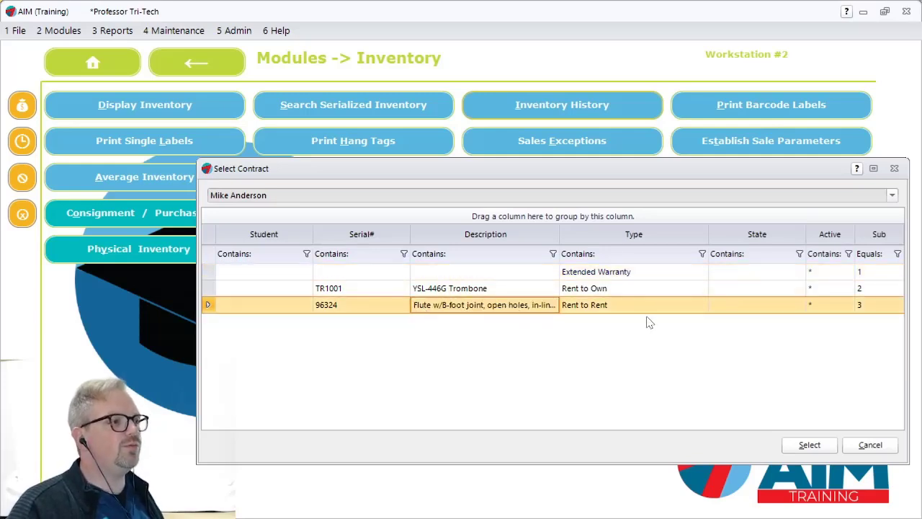
click(809, 444)
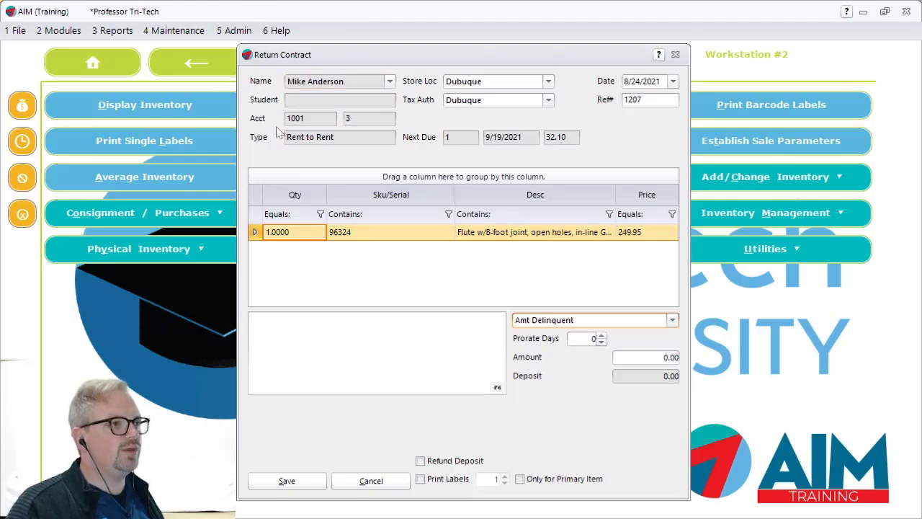
- Examine the return's next due payment and date, the amount type options, and the amount field
click(451, 137)
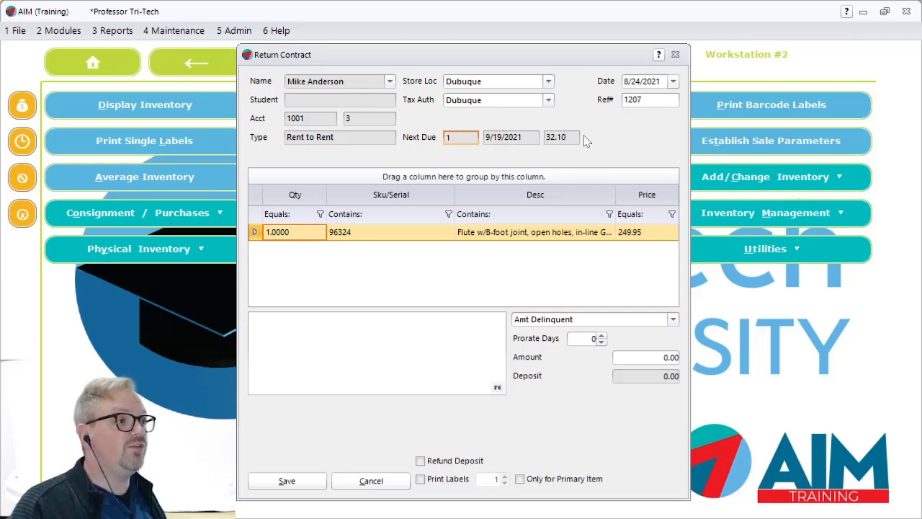
click(503, 137)
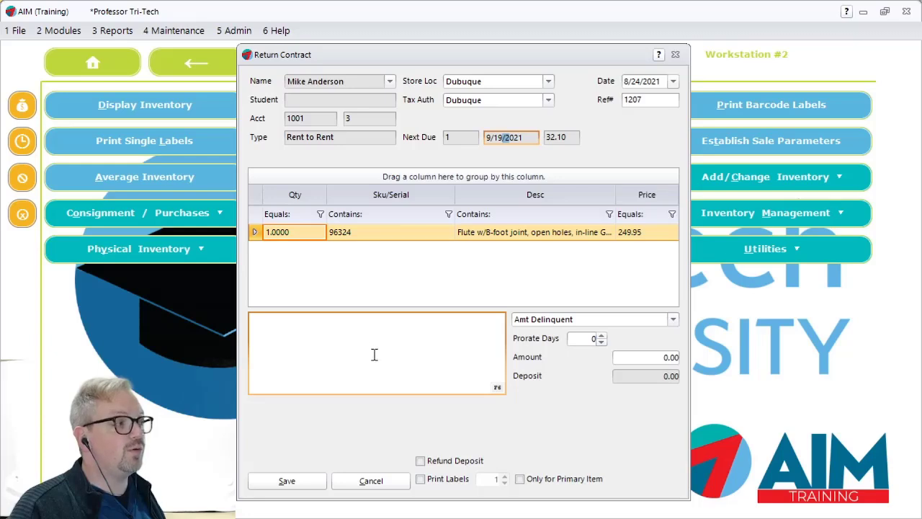
click(674, 320)
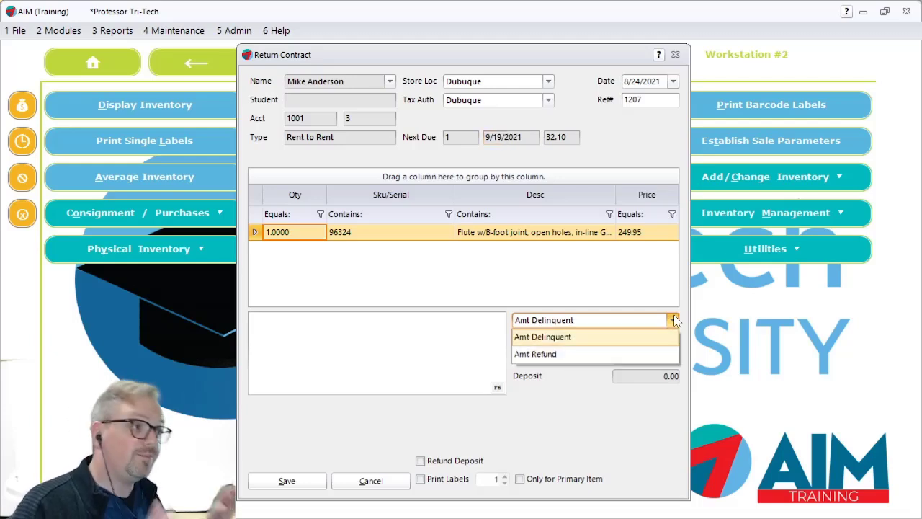
click(532, 138)
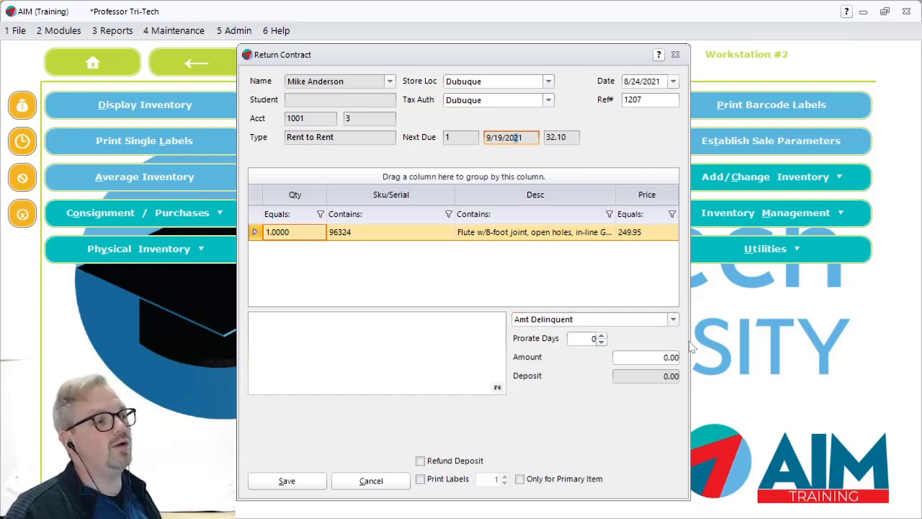
click(646, 359)
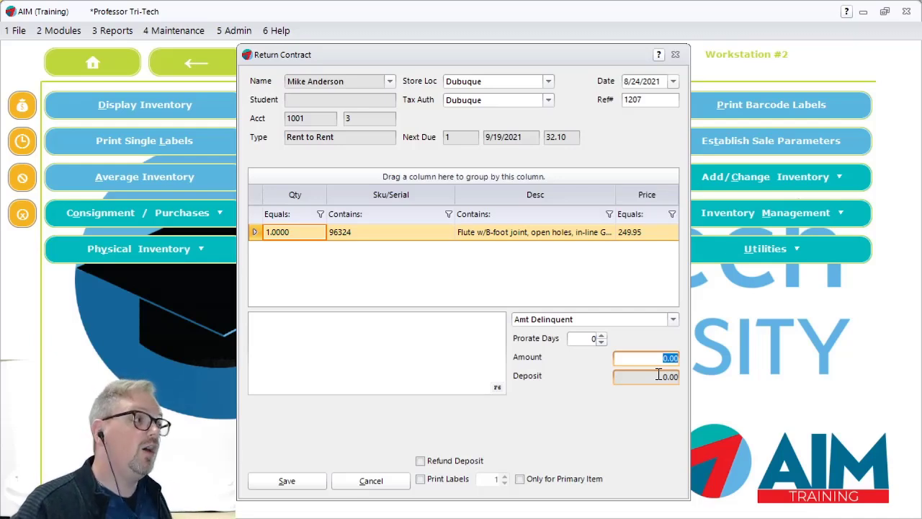
- Set the return's amount type to Amt Refund and examine the refund breakdown, amount and deposit fields
click(672, 320)
click(549, 354)
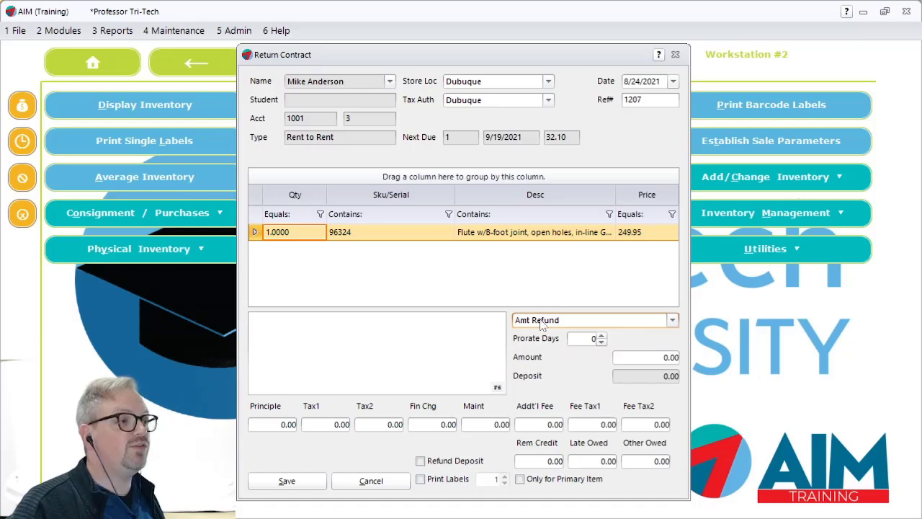
click(466, 347)
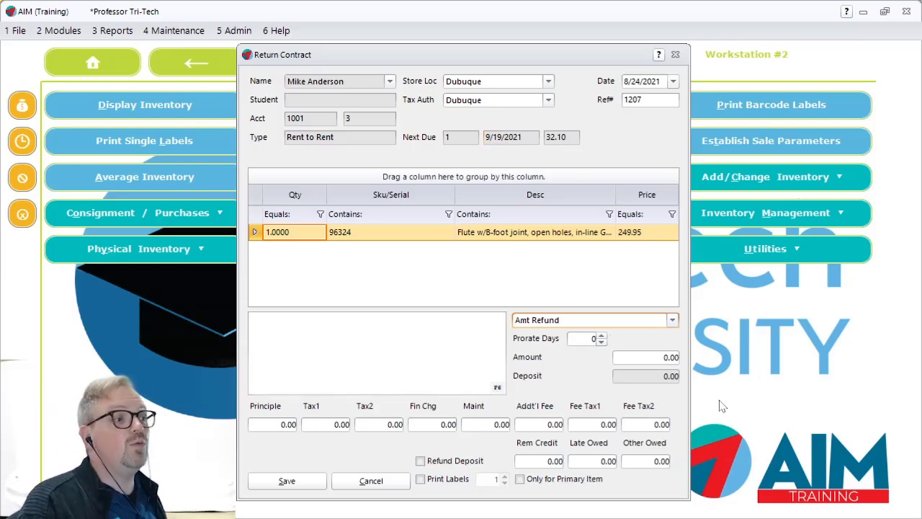
click(652, 358)
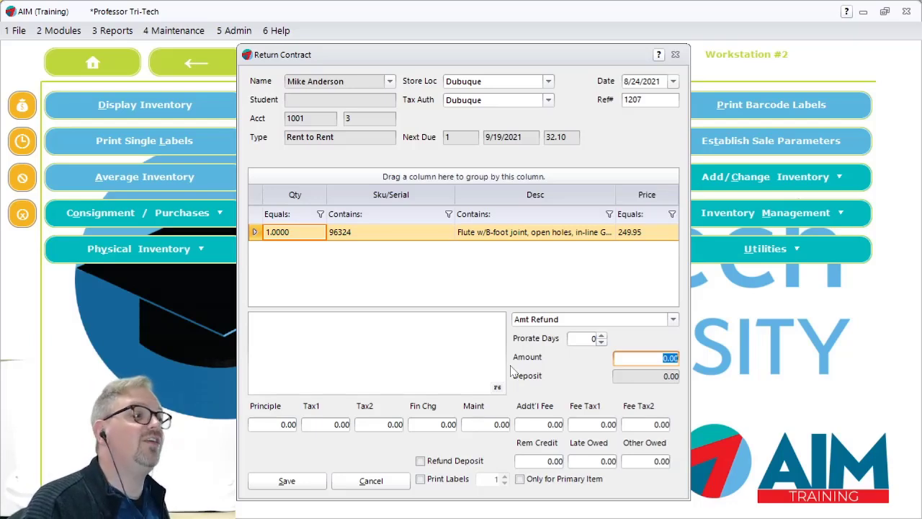
click(658, 378)
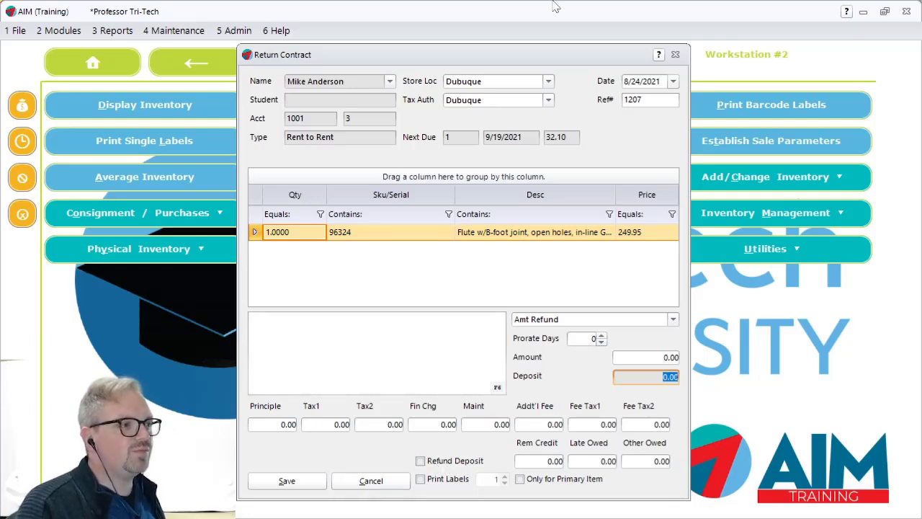
- Save the flute's contract return with the amount type Amt Delinquent and review the return document on screen
click(547, 320)
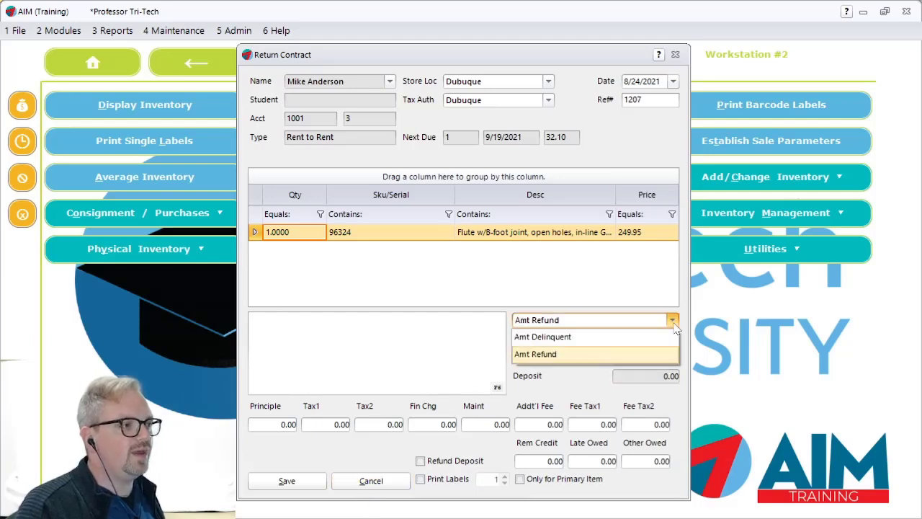
click(544, 337)
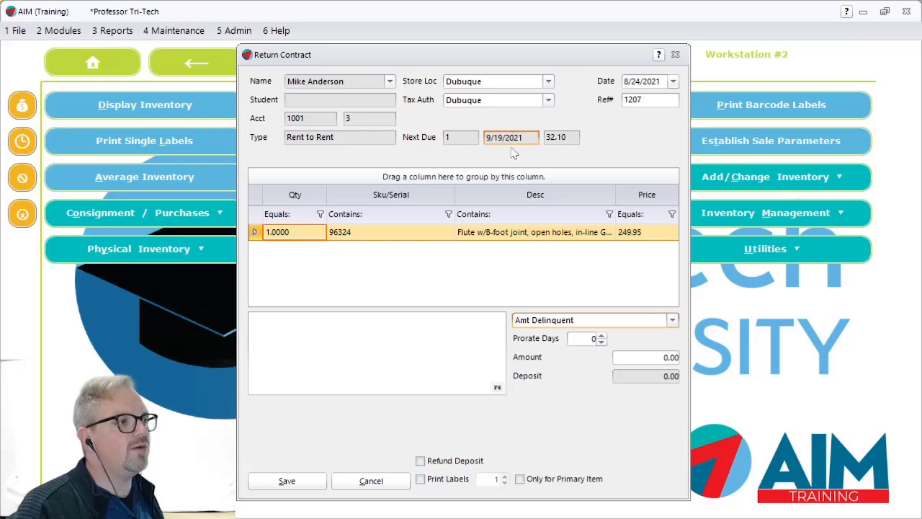
click(268, 486)
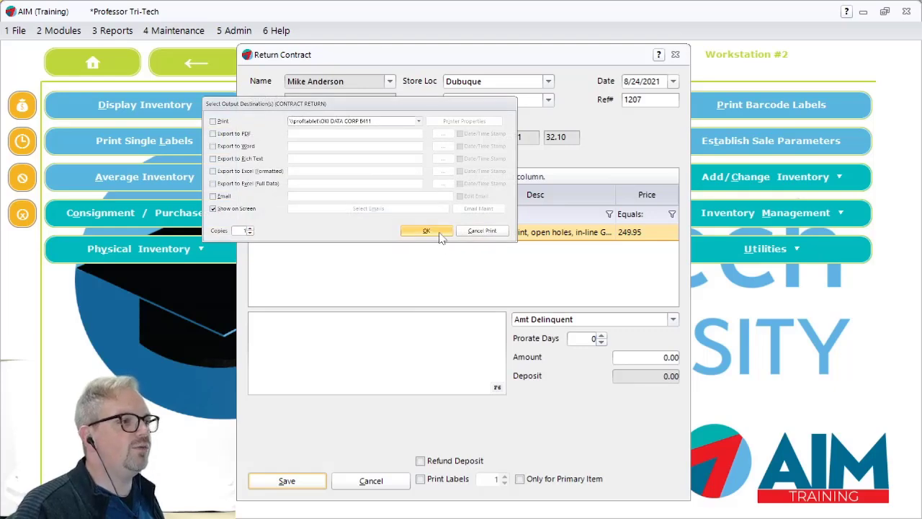
click(436, 231)
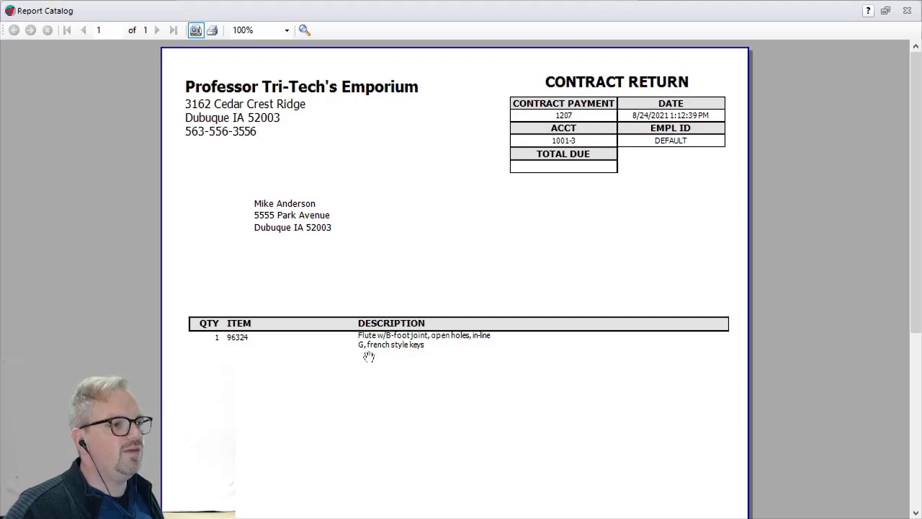
scroll(368, 357, up, 1)
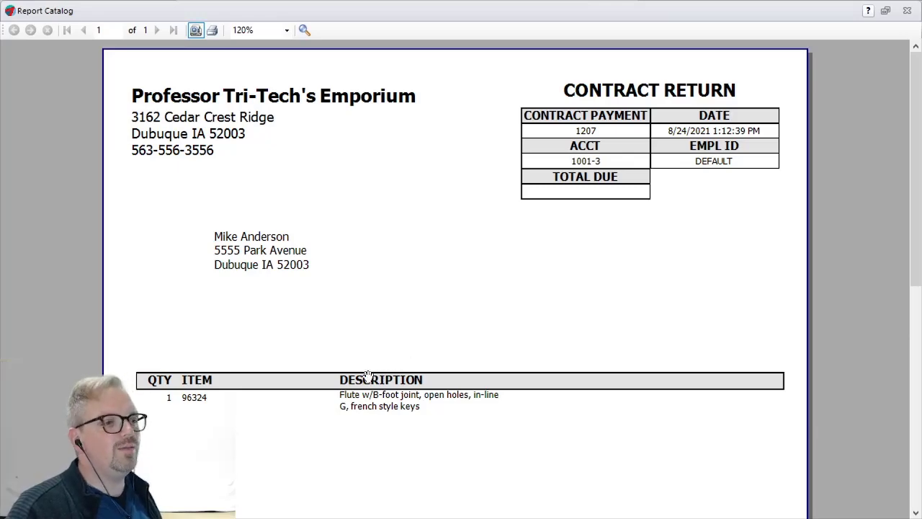
key(Escape)
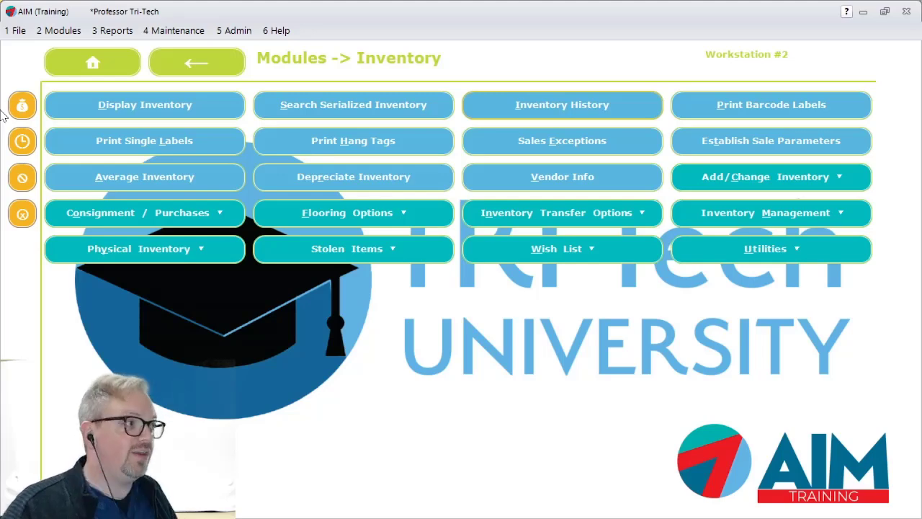
- Find the customer by first name and open their customer history
click(59, 32)
mouse_move(74, 119)
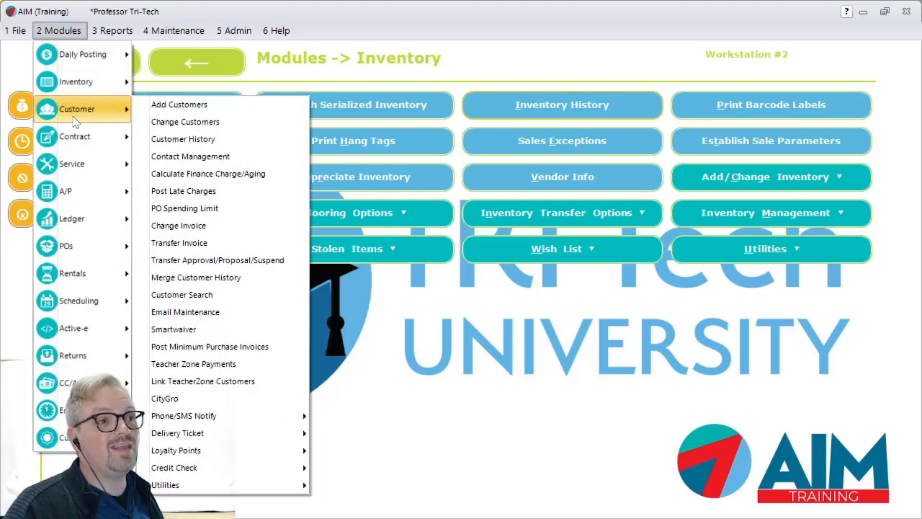
click(192, 141)
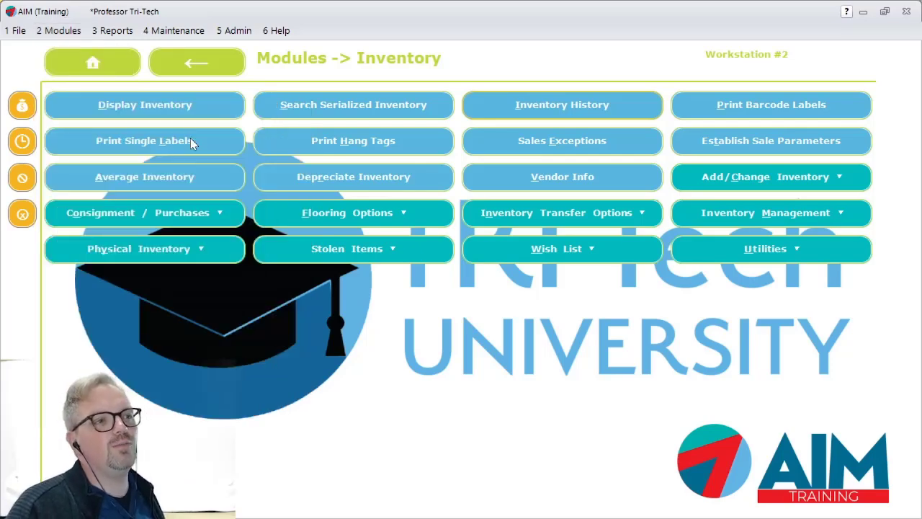
text(mike)
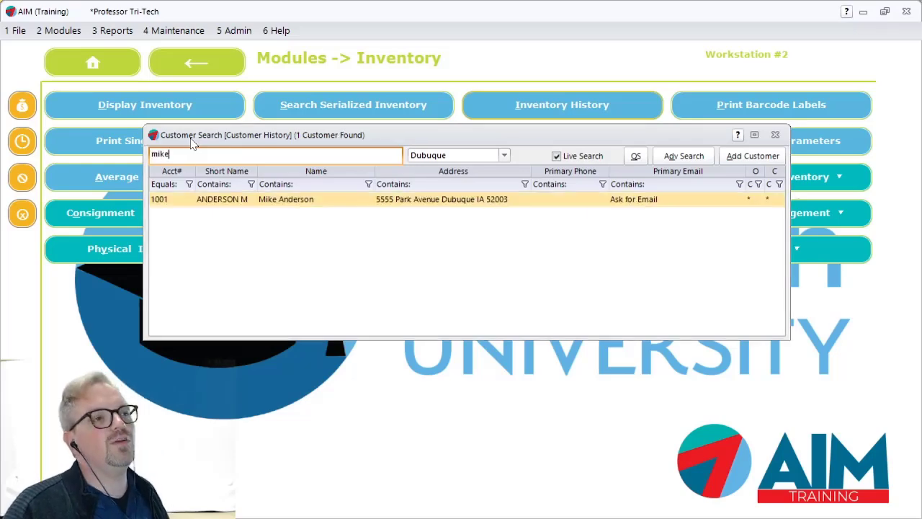
key(Return)
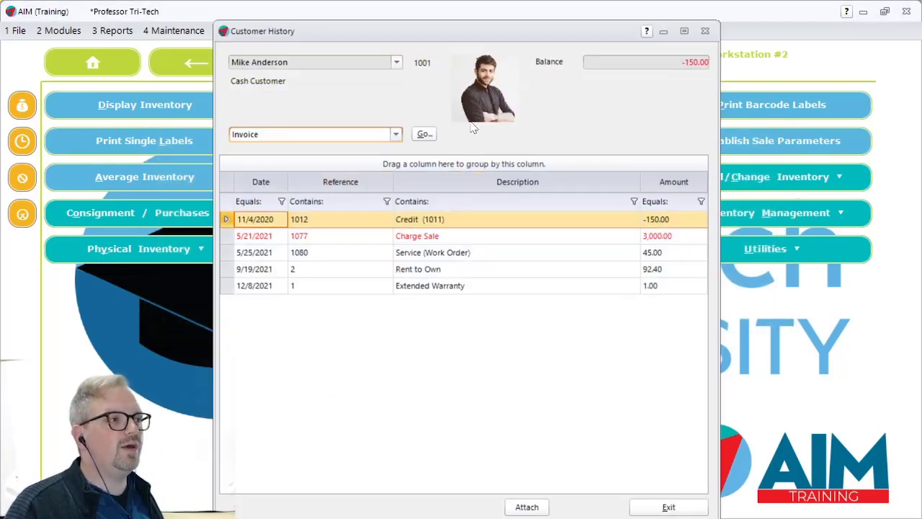
- List the customer's contracts from the history and open the Rent to Rent contract for flute 96324
click(381, 135)
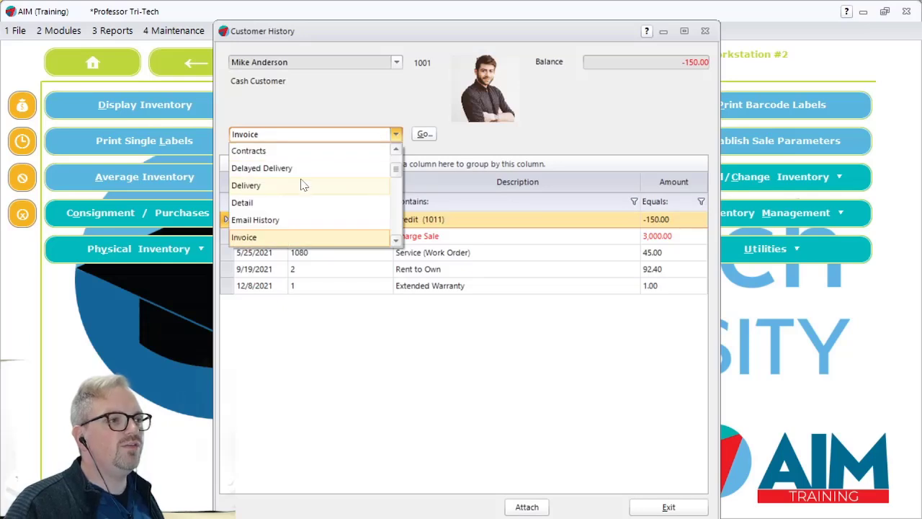
key(c)
click(257, 189)
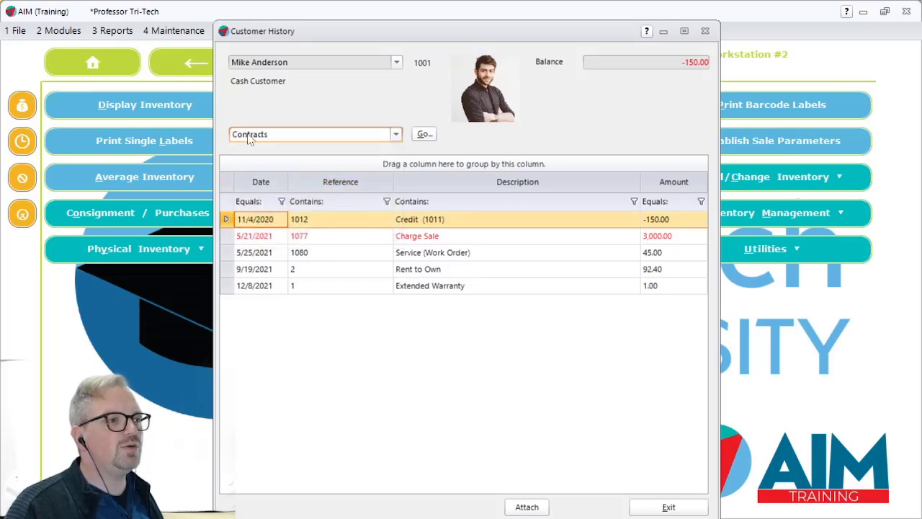
click(424, 135)
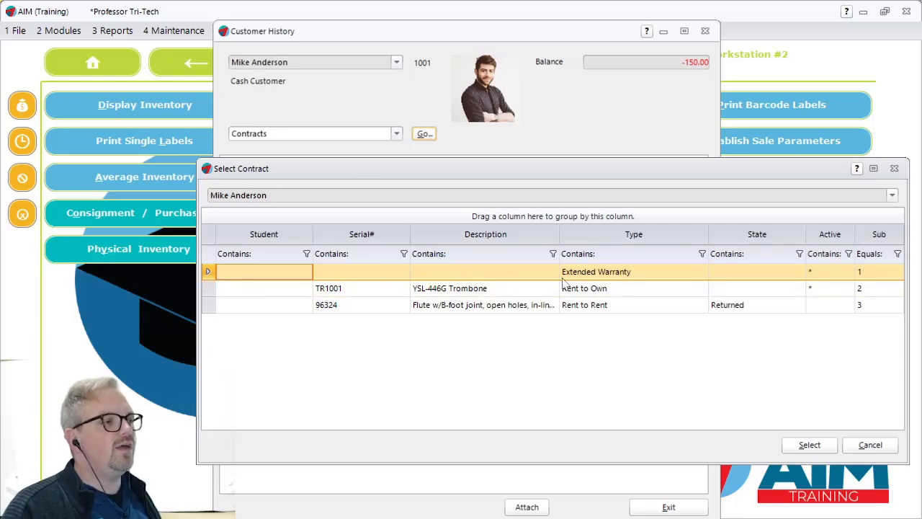
click(764, 308)
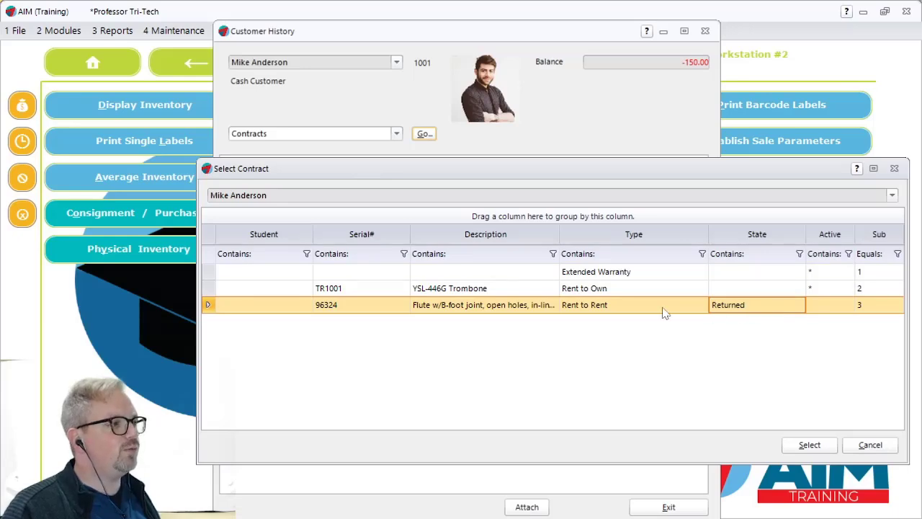
click(817, 453)
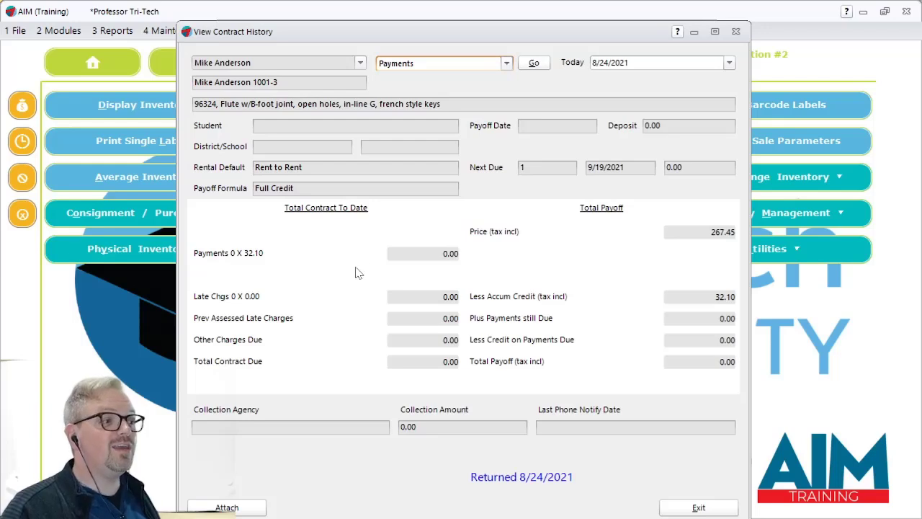
- Show the inventory list recorded on the flute's contract history
click(507, 63)
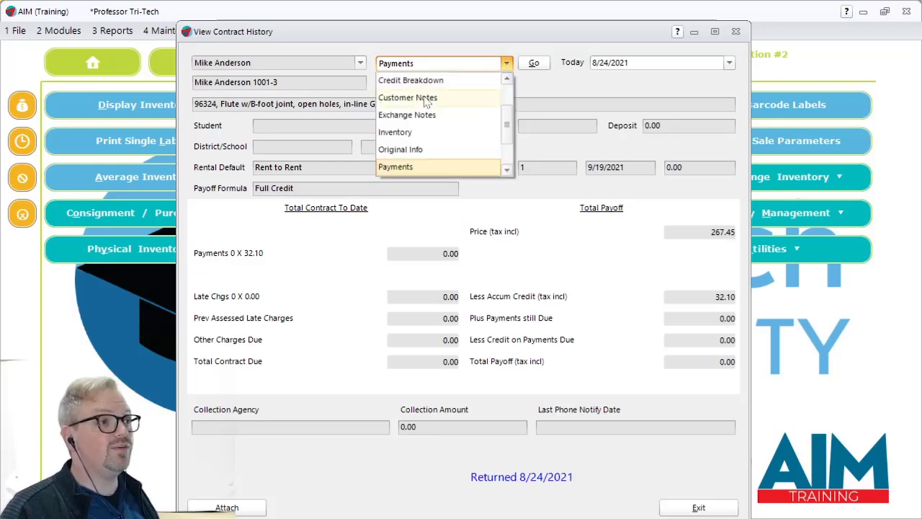
click(398, 133)
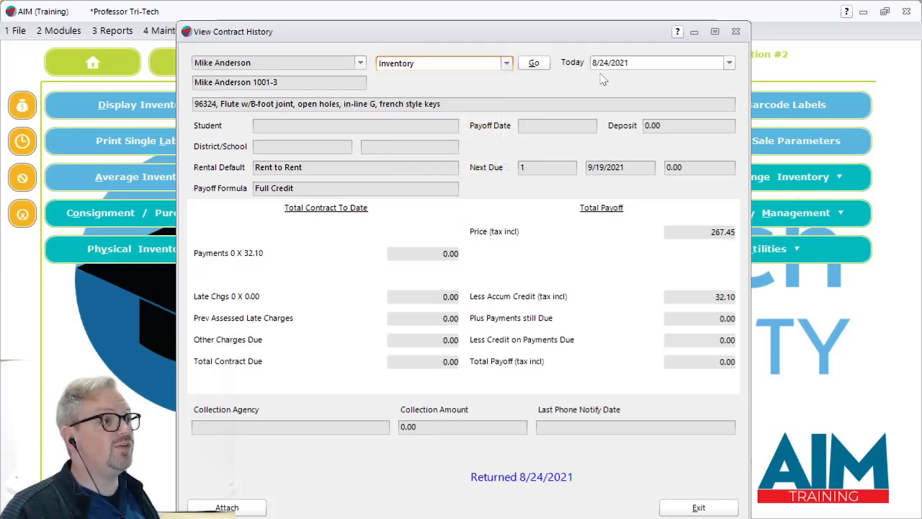
click(533, 64)
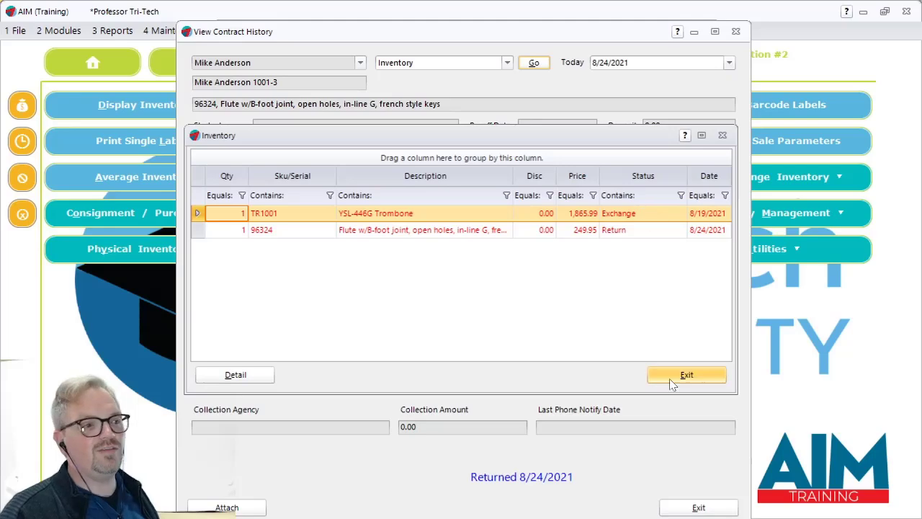
- Close the flute's inventory list, its contract history and the customer history
click(688, 376)
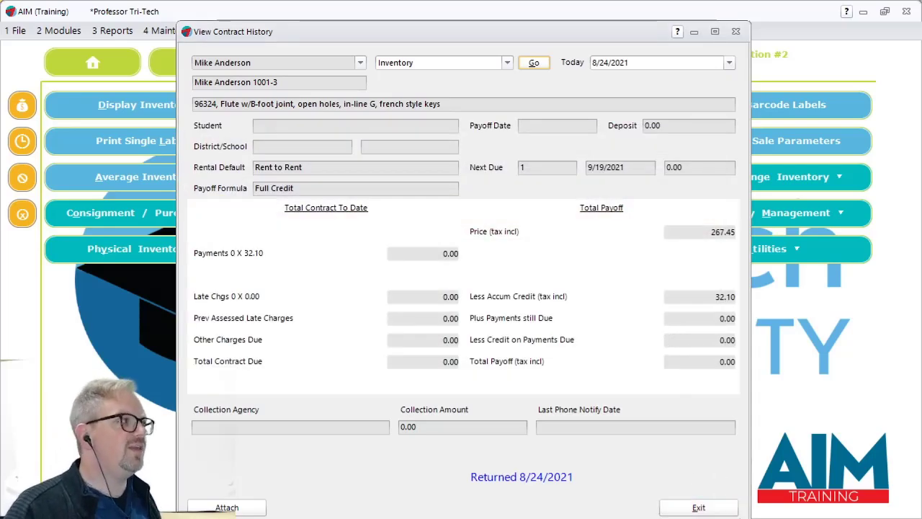
click(706, 513)
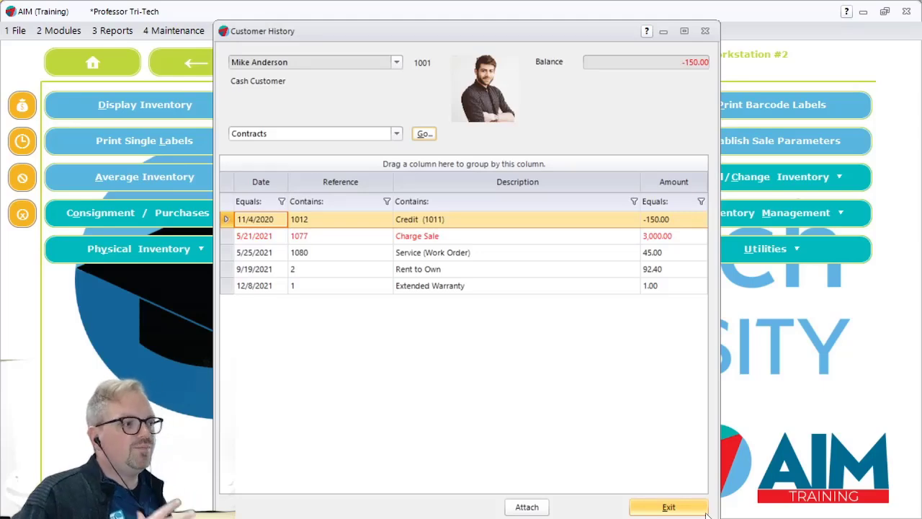
click(706, 513)
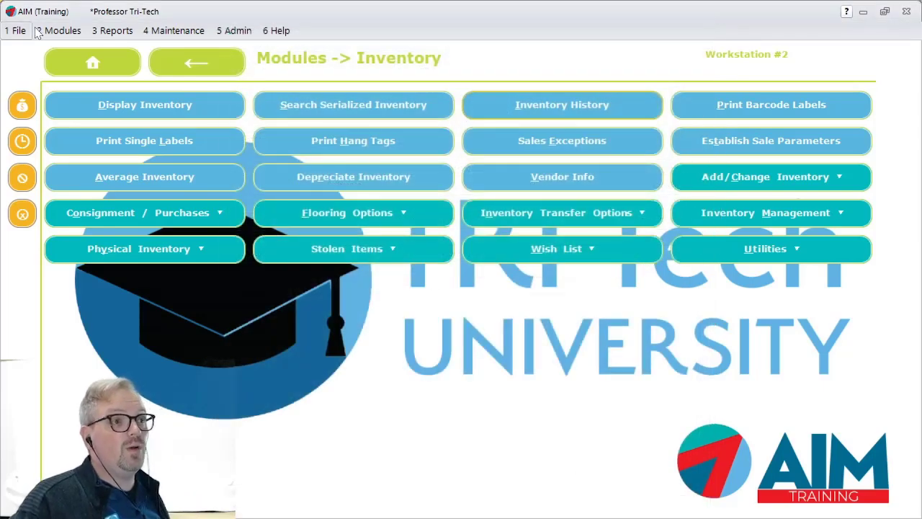
- Examine the available contract reports, including returns analysis and delinquency notices, and the contract delinquency routines
click(112, 30)
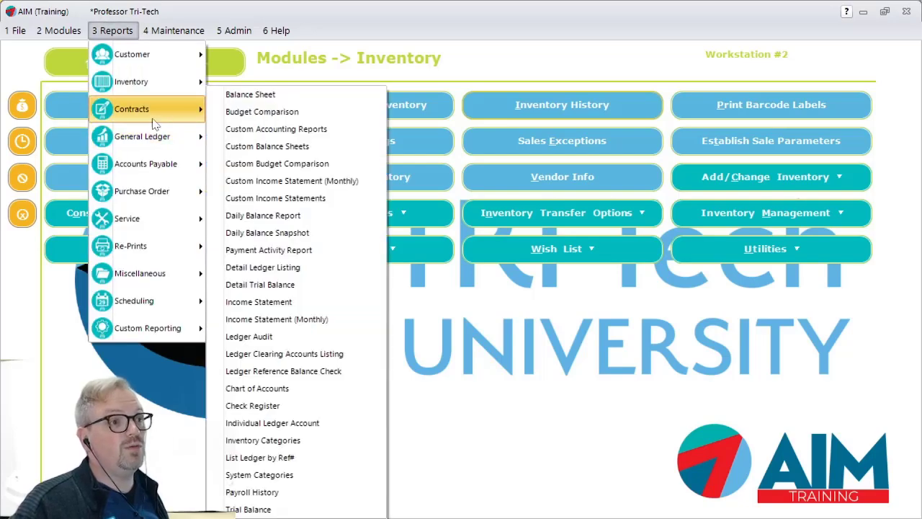
mouse_move(155, 121)
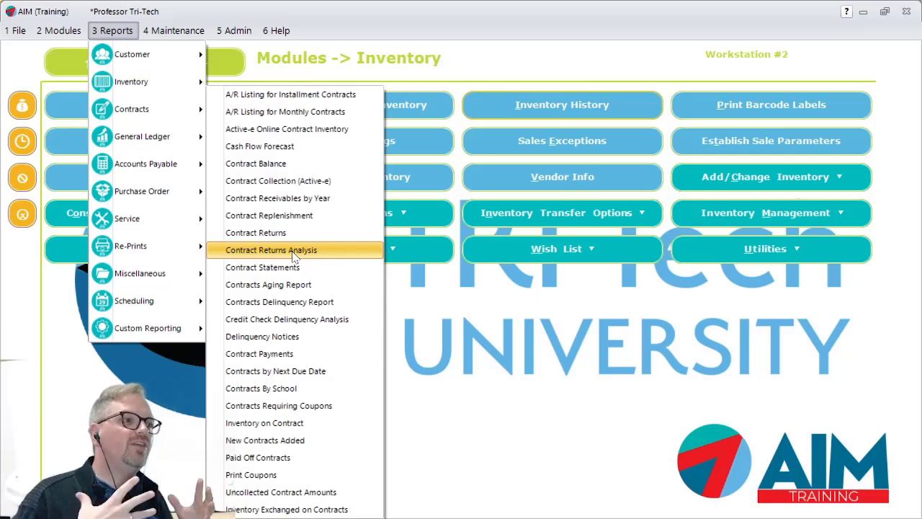
click(504, 462)
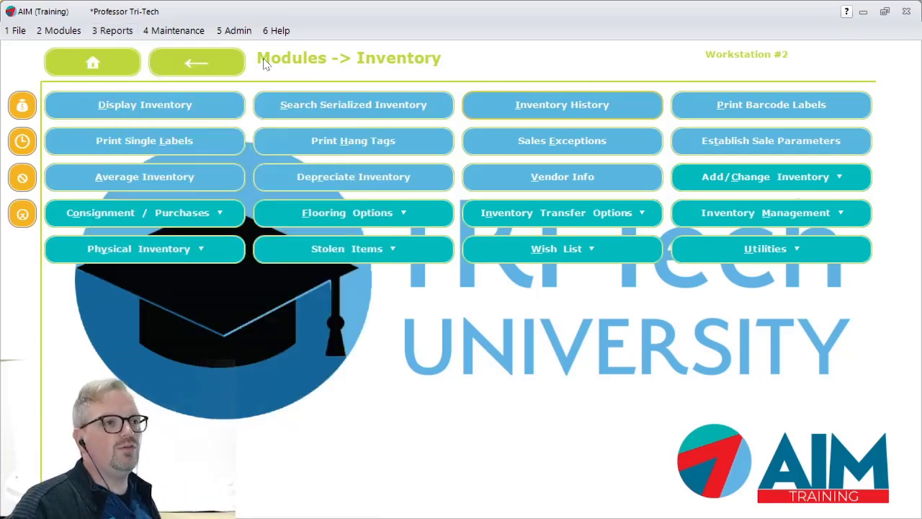
click(61, 32)
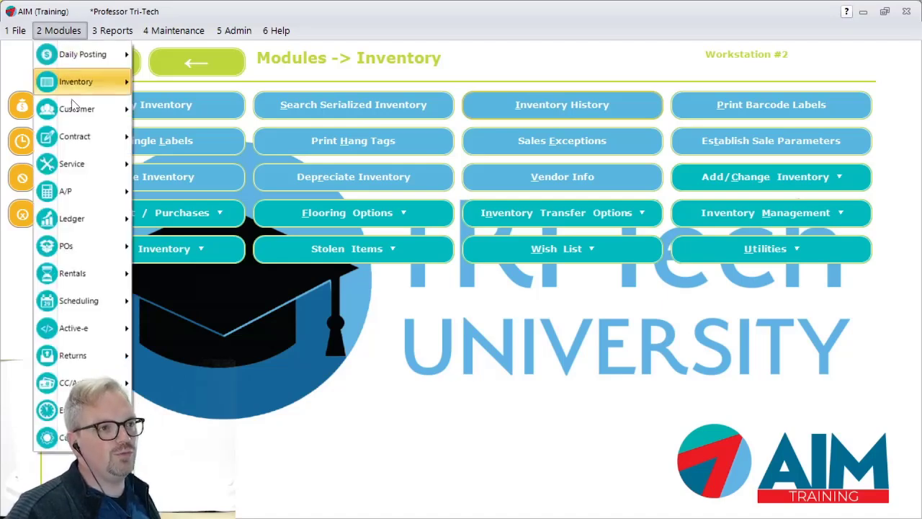
mouse_move(92, 215)
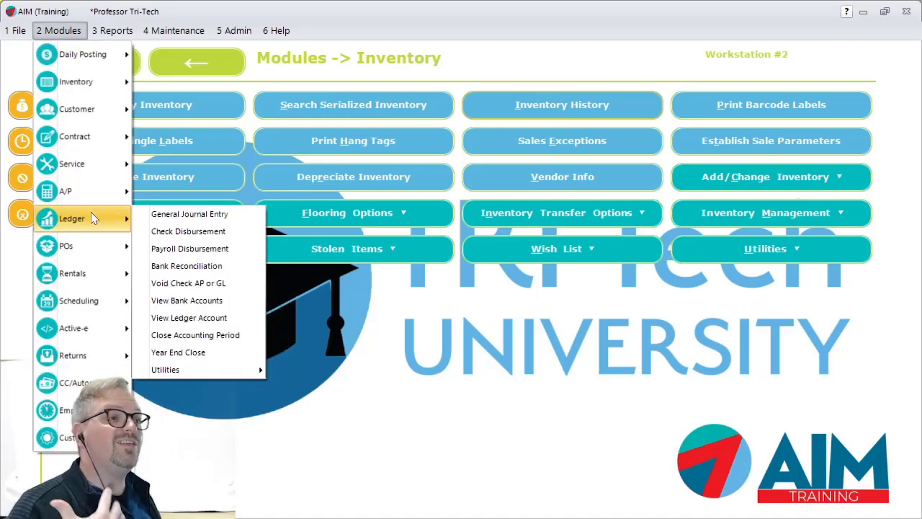
mouse_move(91, 137)
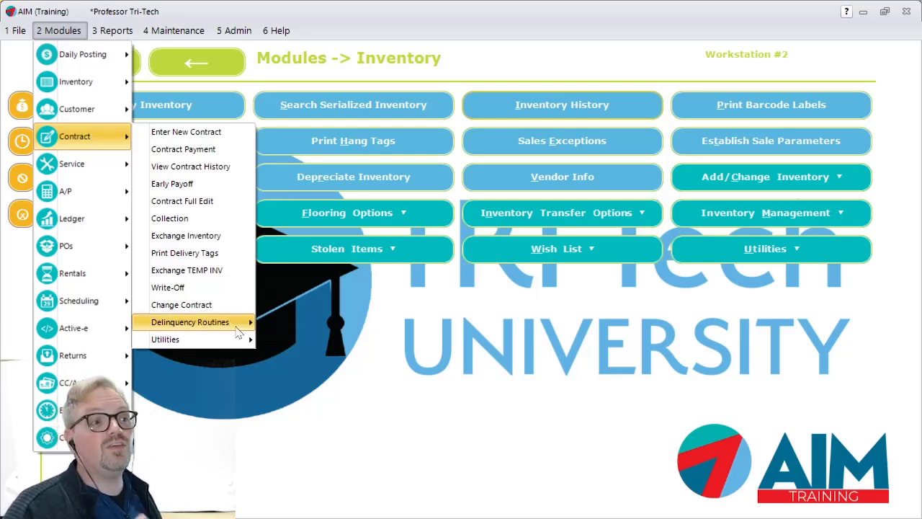
mouse_move(237, 330)
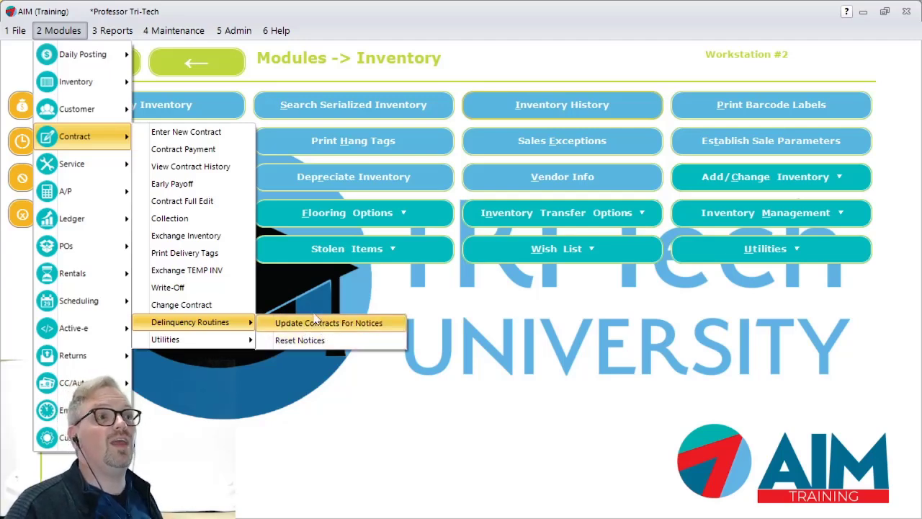
mouse_move(115, 32)
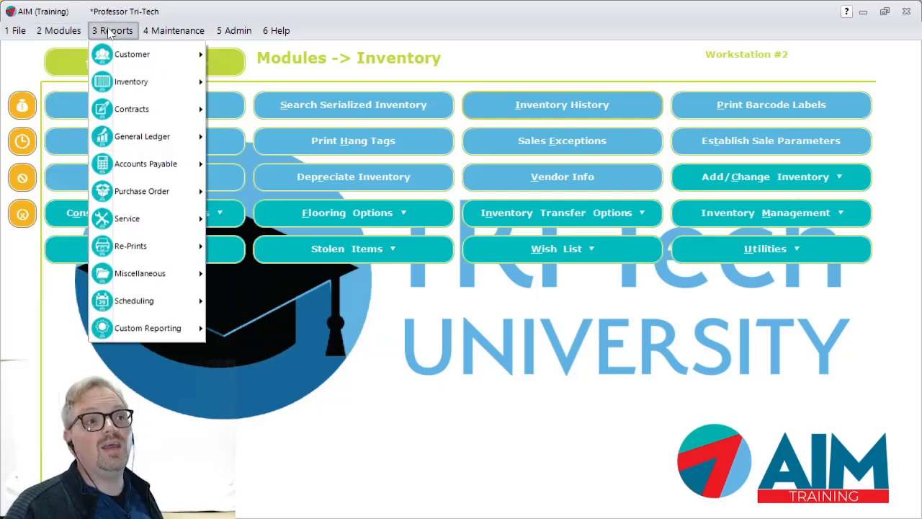
mouse_move(146, 109)
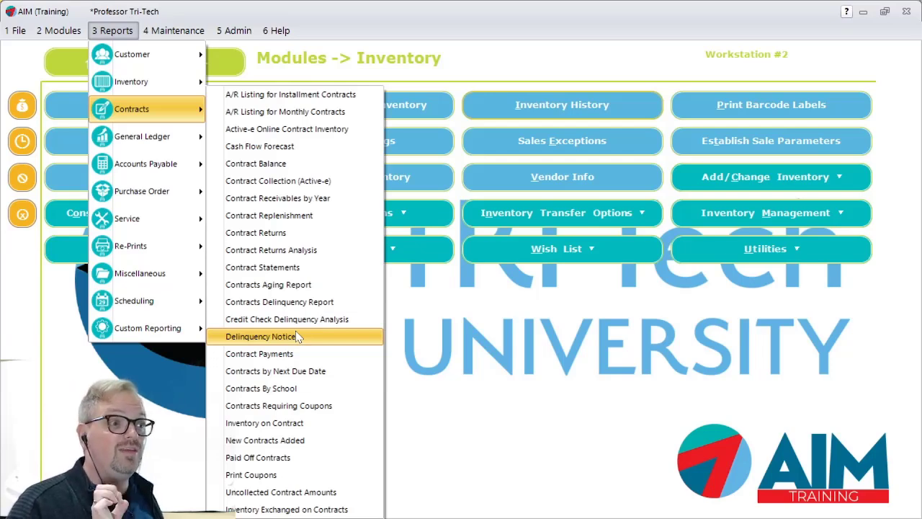
- Open the contract defaults and show the notice days for the Rent to Own default
click(174, 30)
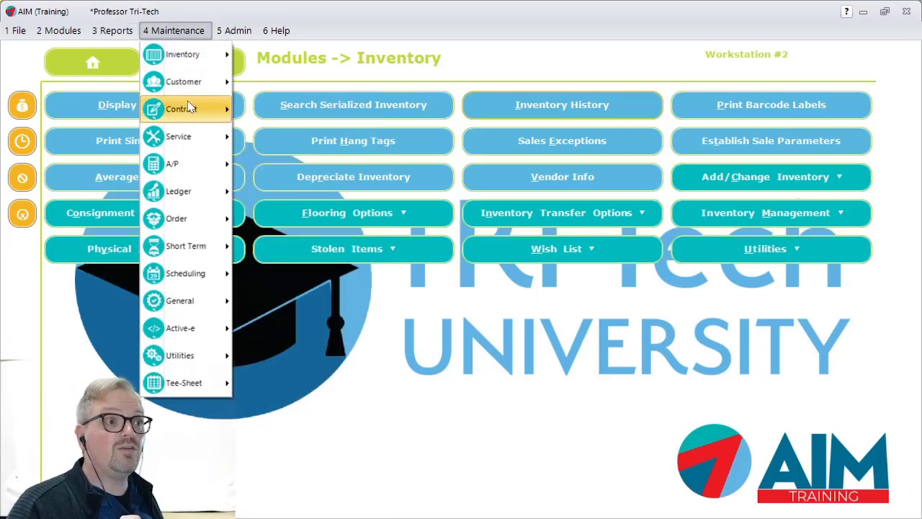
mouse_move(193, 110)
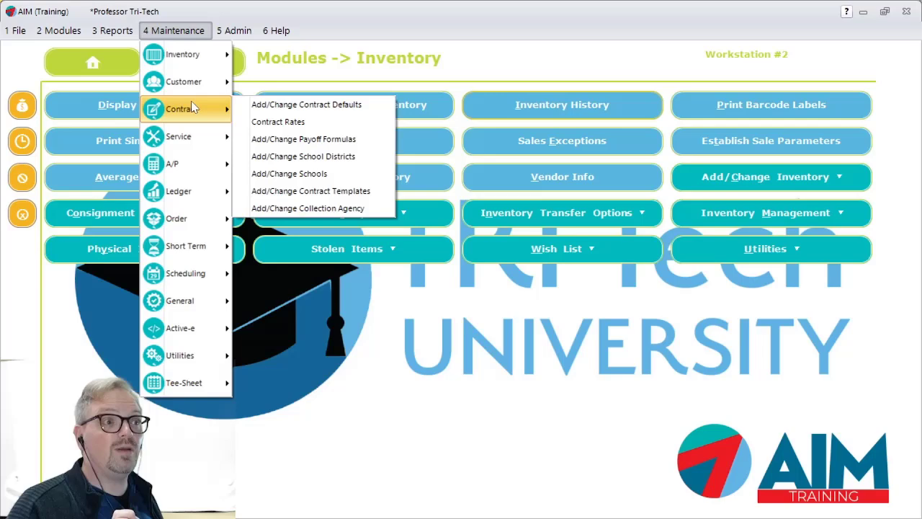
click(292, 109)
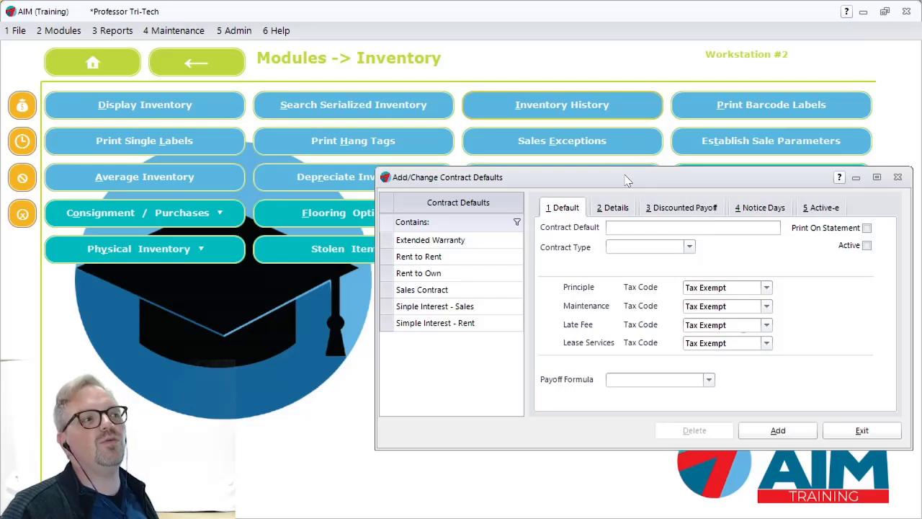
click(440, 290)
click(422, 274)
click(765, 208)
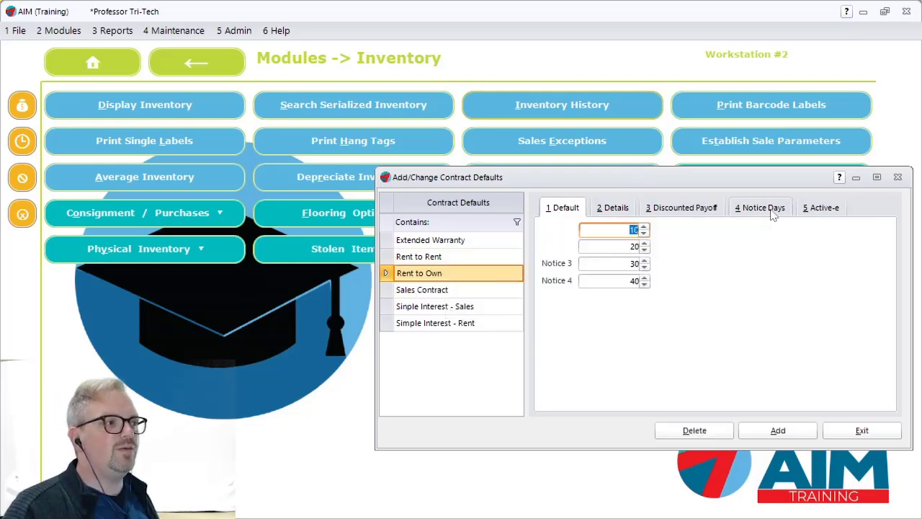
- Review the day settings for Notices 2 to 4 of the Rent to Own default and close the contract defaults
click(629, 245)
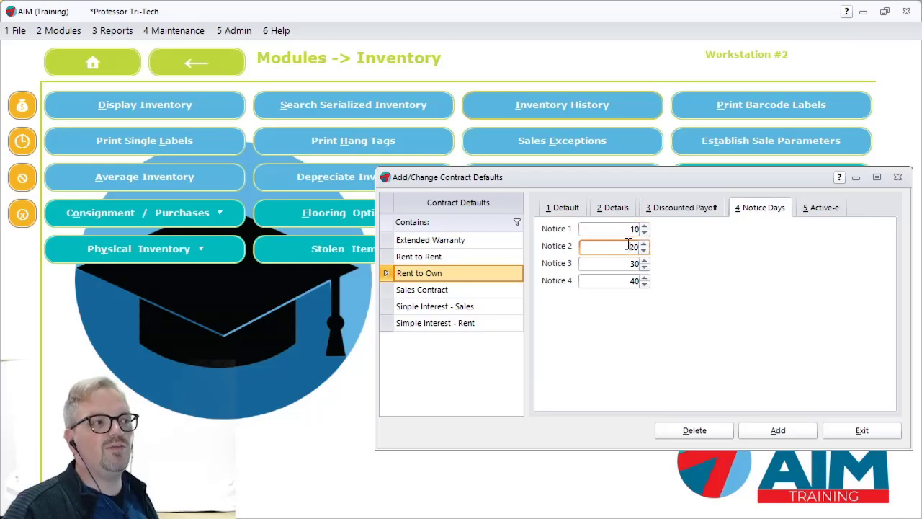
click(633, 263)
click(632, 281)
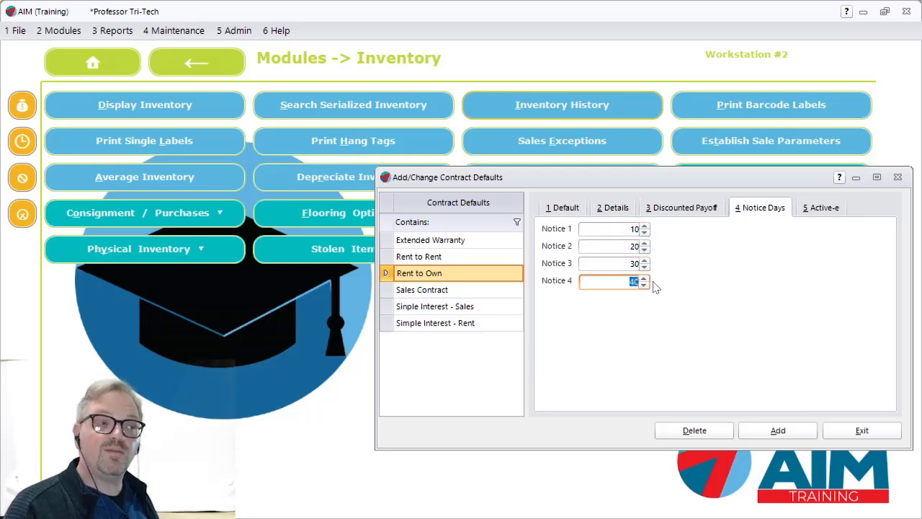
click(634, 264)
click(638, 282)
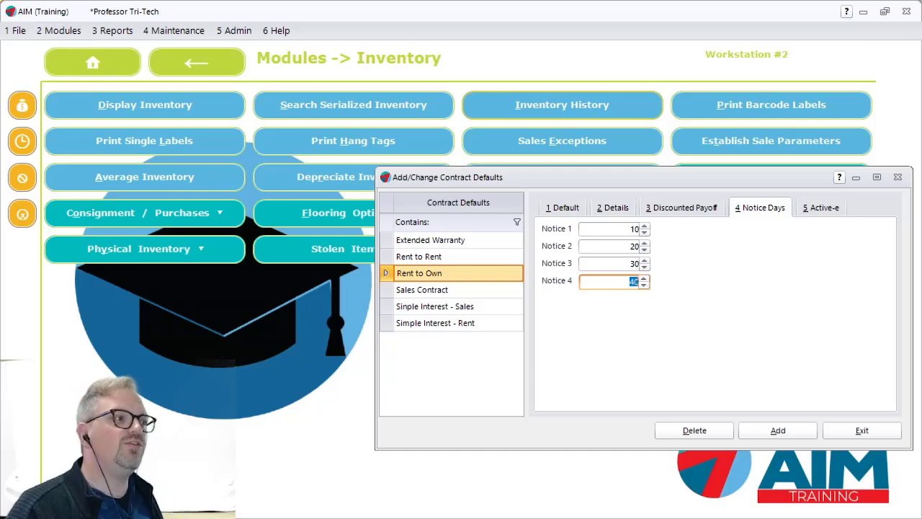
click(832, 431)
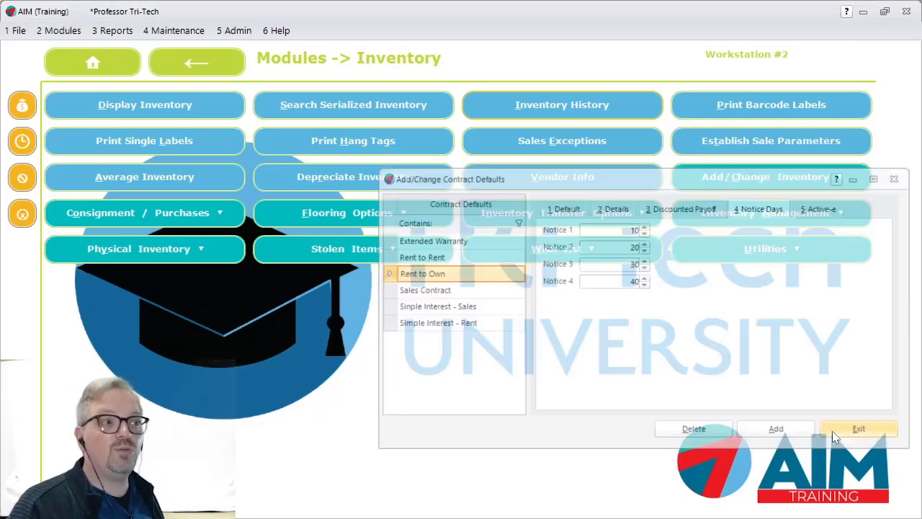
- Start a contract return for the customer found by first name, choosing the Rent to Own contract for trombone TR1001
click(59, 31)
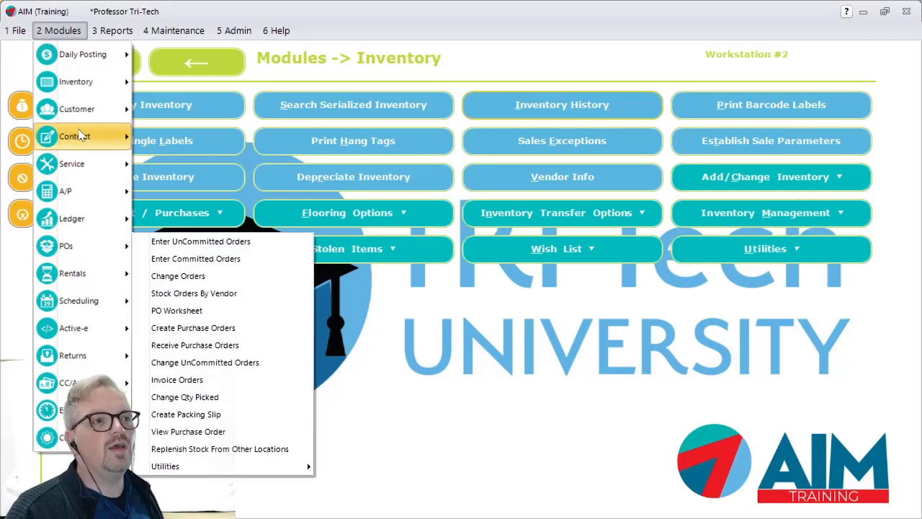
mouse_move(83, 121)
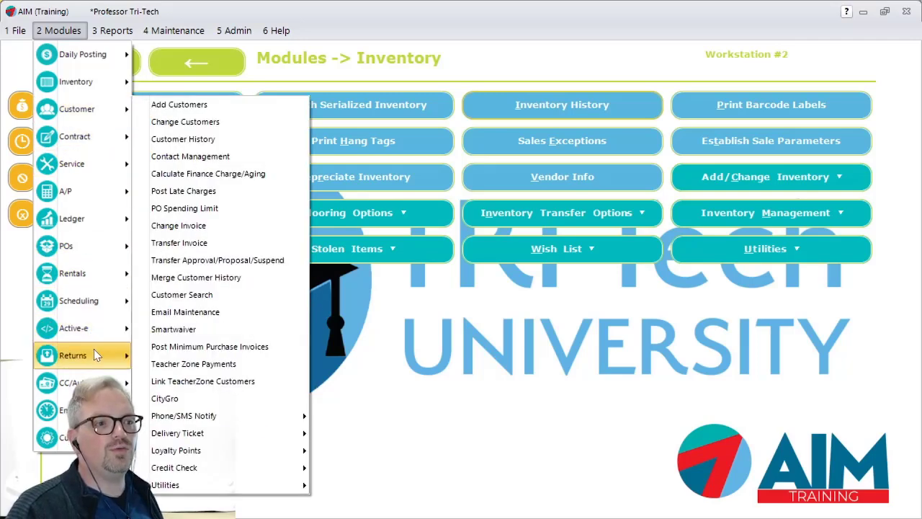
mouse_move(94, 351)
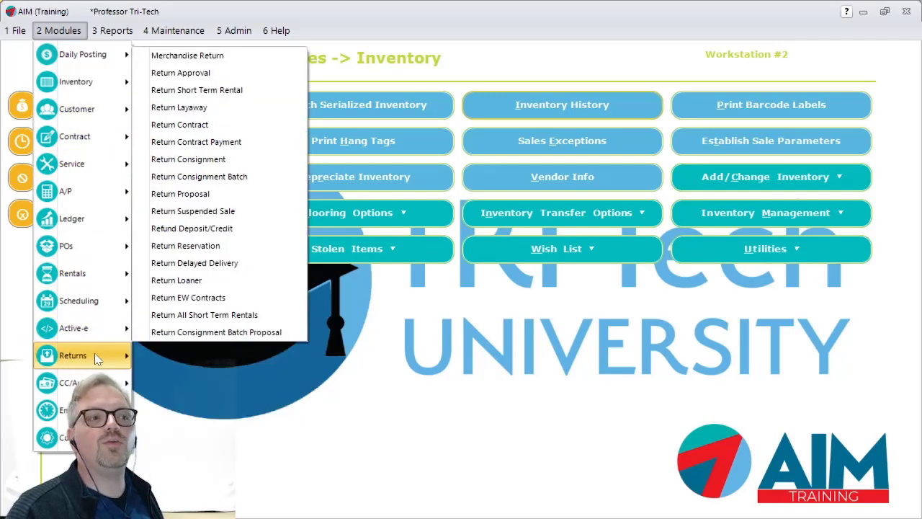
click(198, 130)
text(mike)
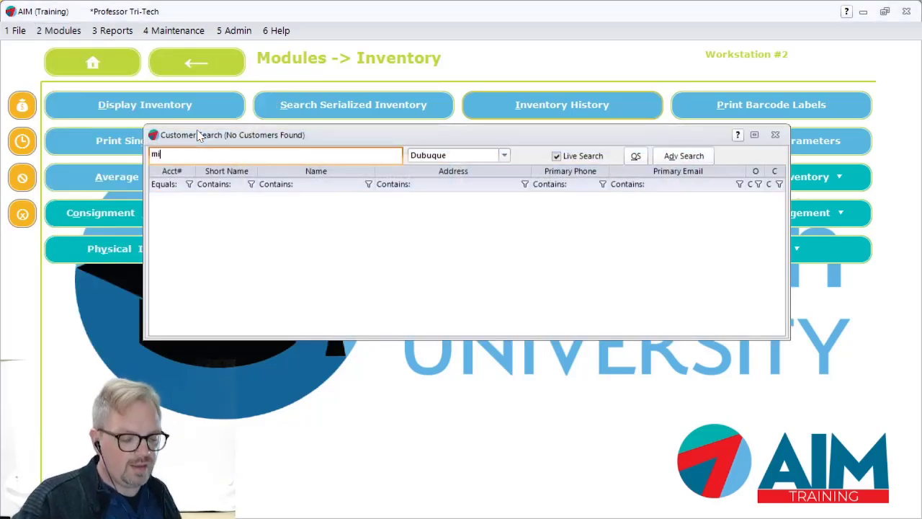
key(Return)
key(Down)
key(Down)
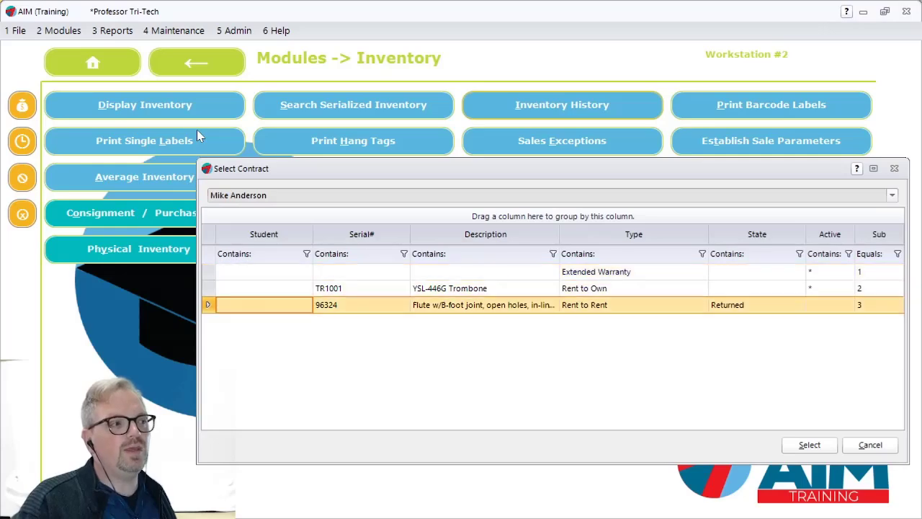
key(Up)
key(Return)
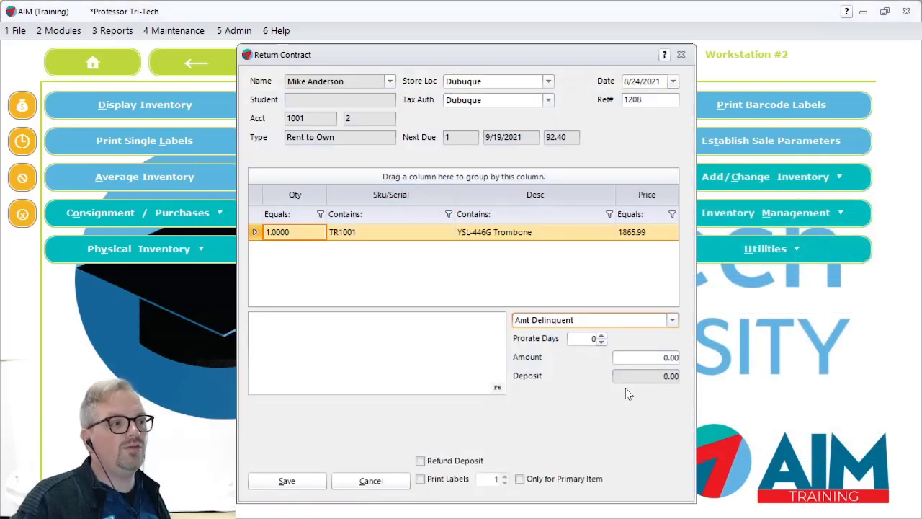
- Set the trombone return's amount to 200.00, save the return and output its document on screen
click(642, 356)
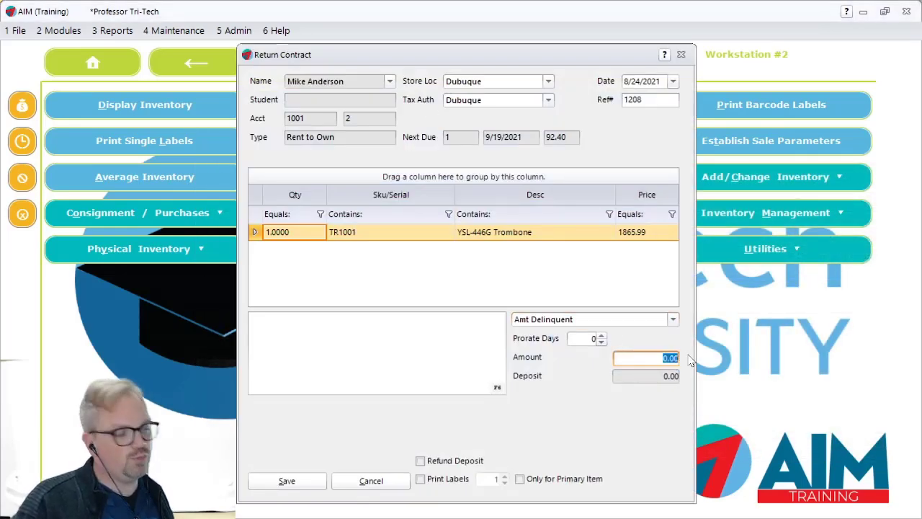
text(200)
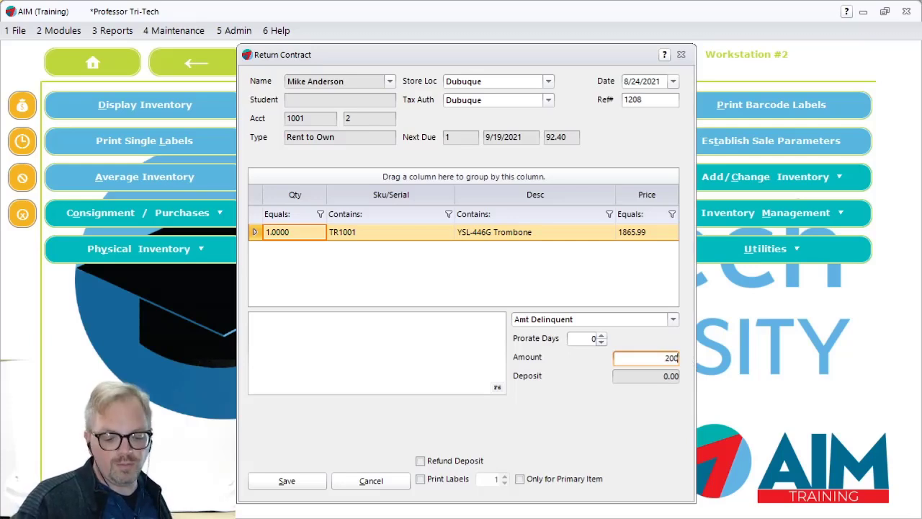
key(Tab)
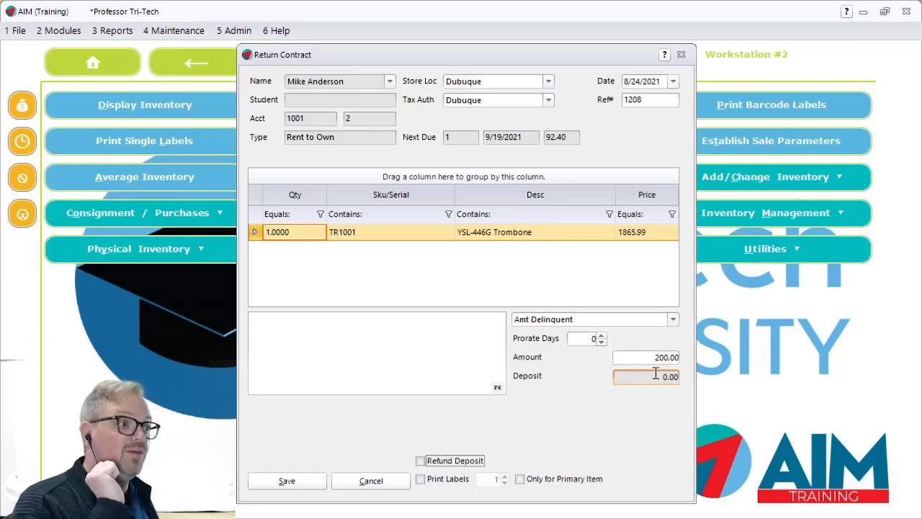
click(308, 487)
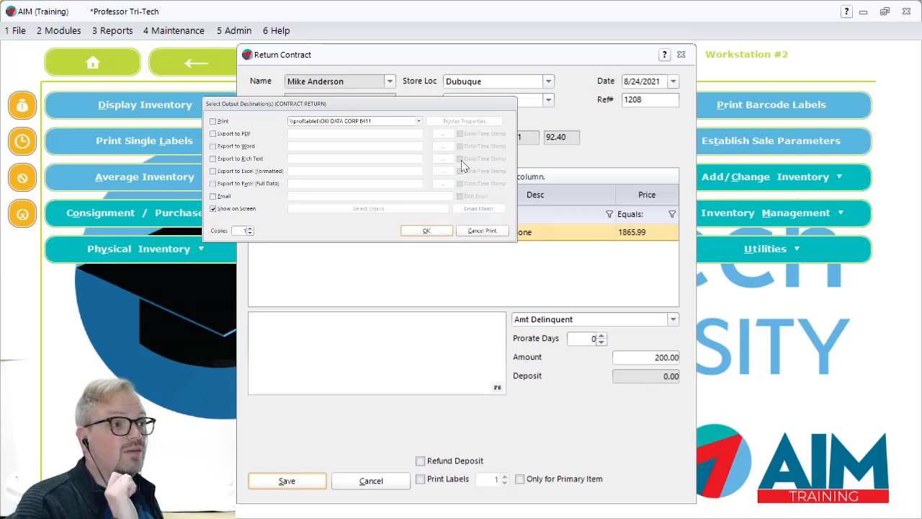
click(433, 230)
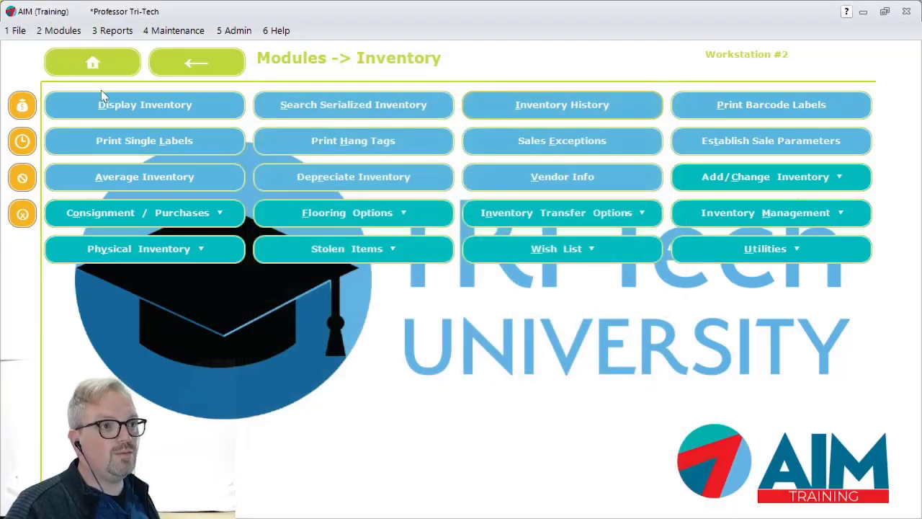
- Look up the customer by first name in the customer history search and leave it
click(58, 30)
mouse_move(94, 108)
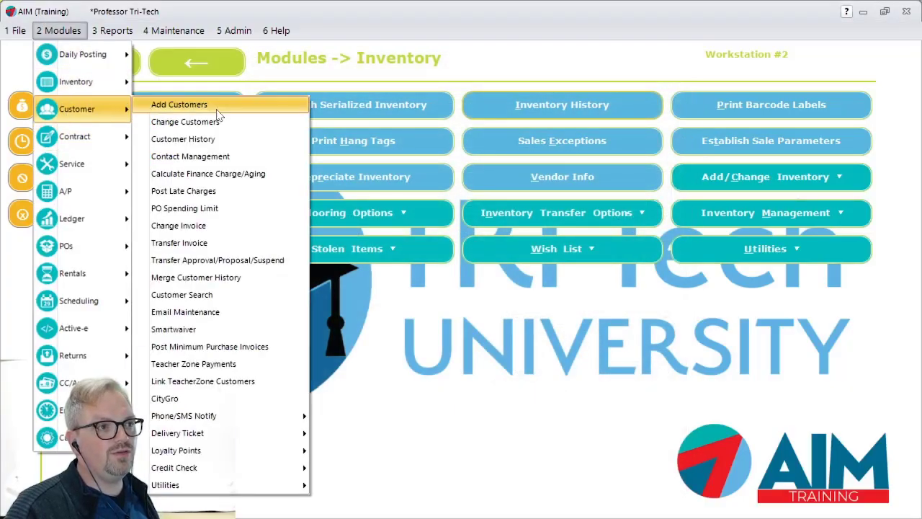
click(215, 140)
text(mike)
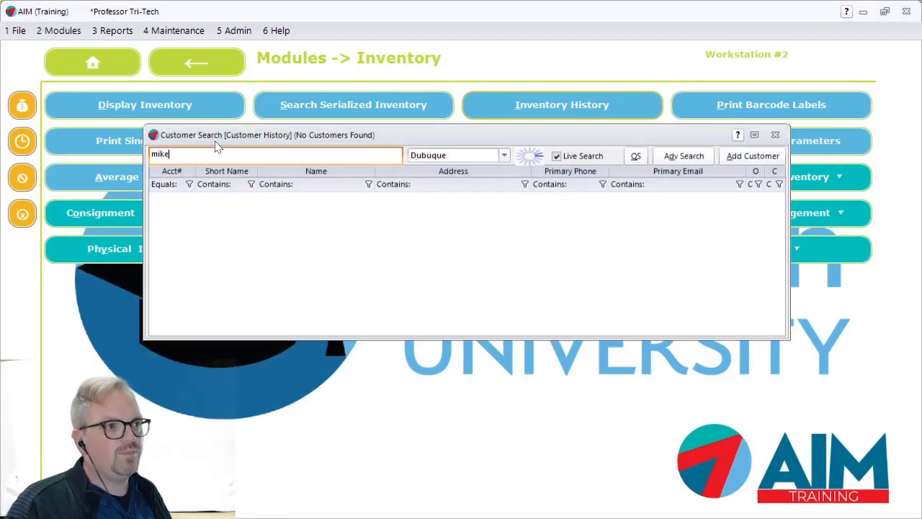
key(Escape)
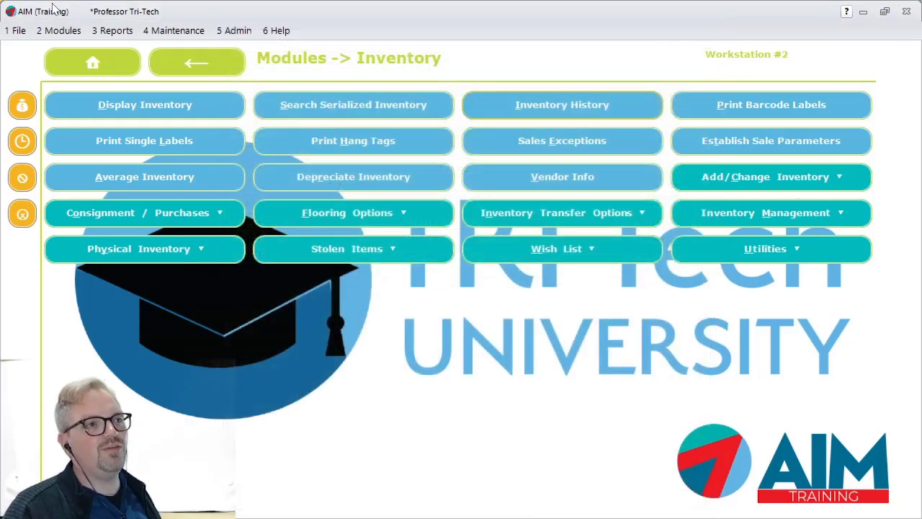
- Start a contract write-off for the customer found by first name, choosing the returned Rent to Own contract for trombone TR1001
click(59, 30)
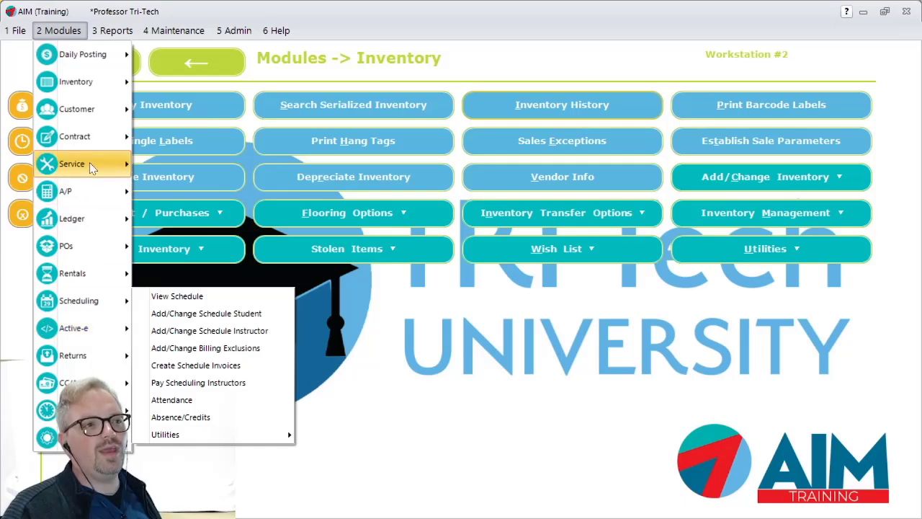
mouse_move(92, 137)
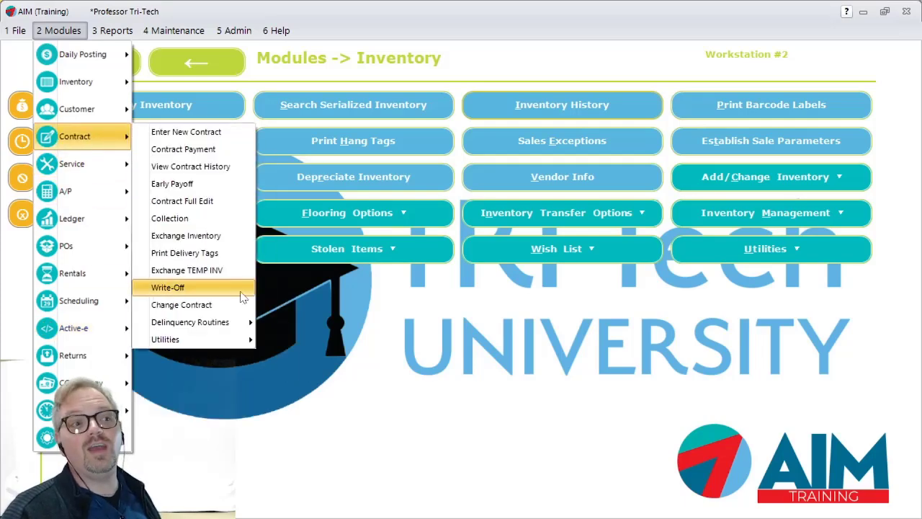
click(243, 296)
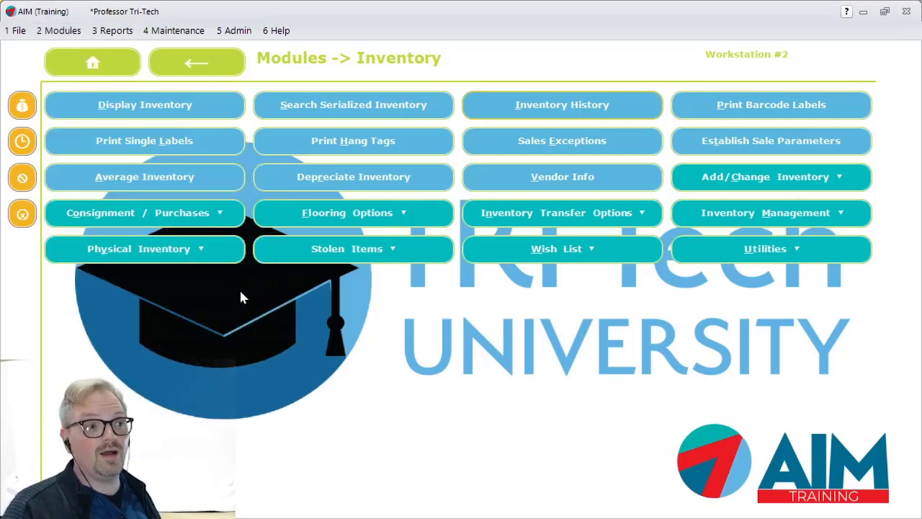
text(mike)
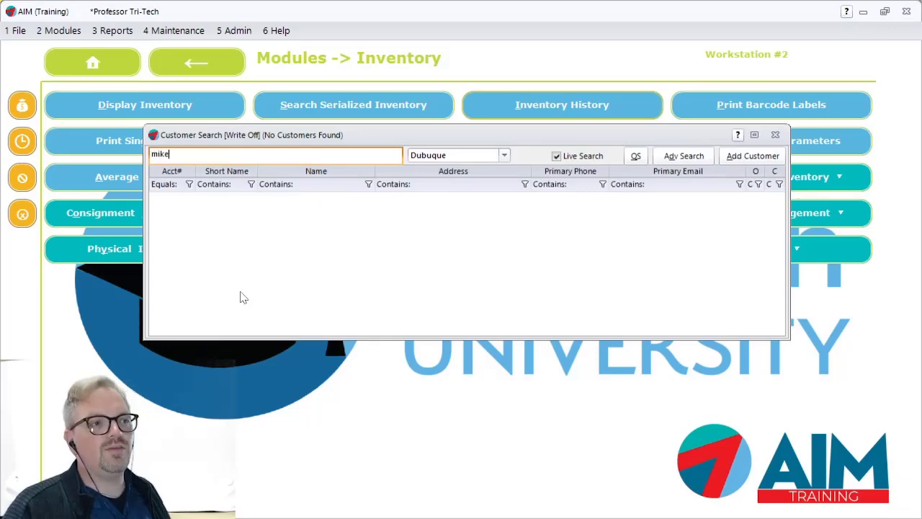
key(Return)
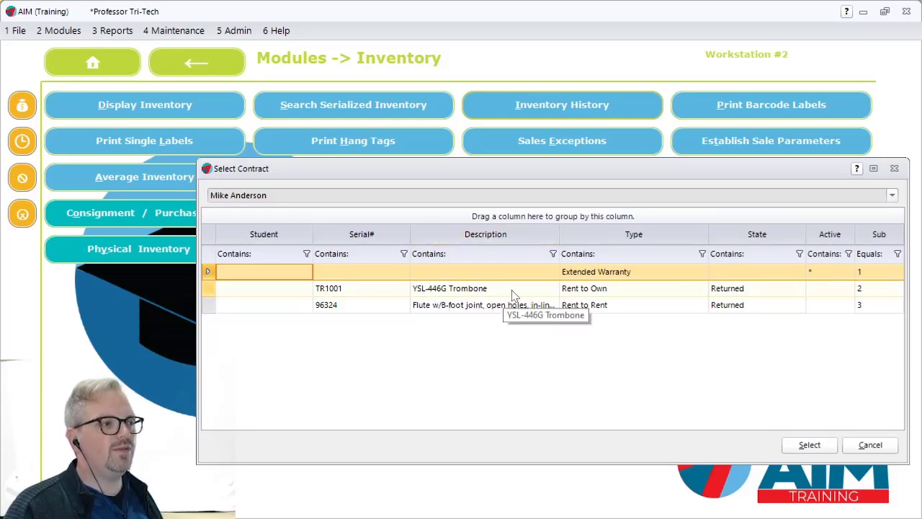
click(537, 295)
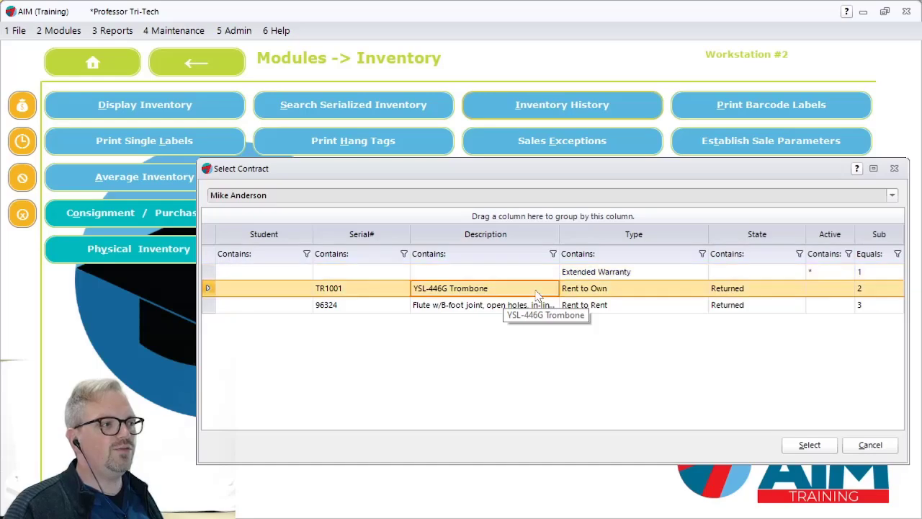
click(809, 444)
- Write off the contract's 200.00 amount without a note and save the write-off
click(413, 286)
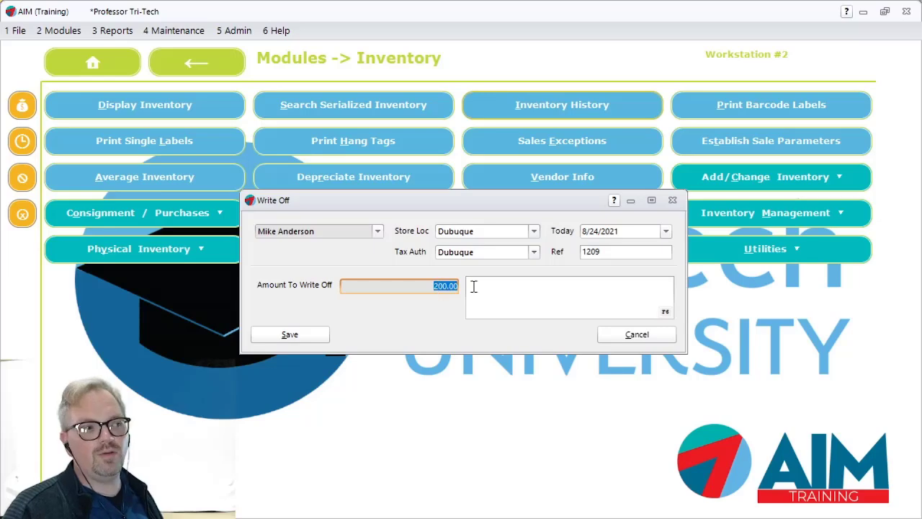
click(474, 286)
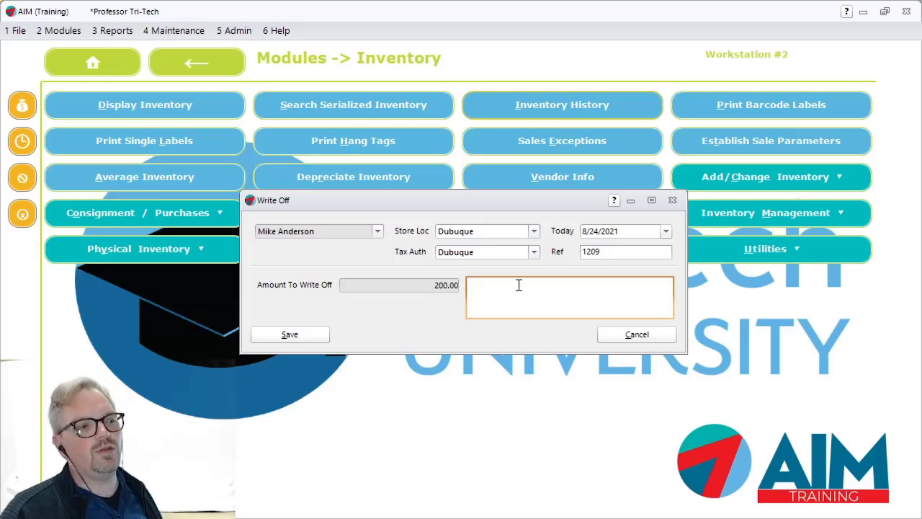
click(301, 342)
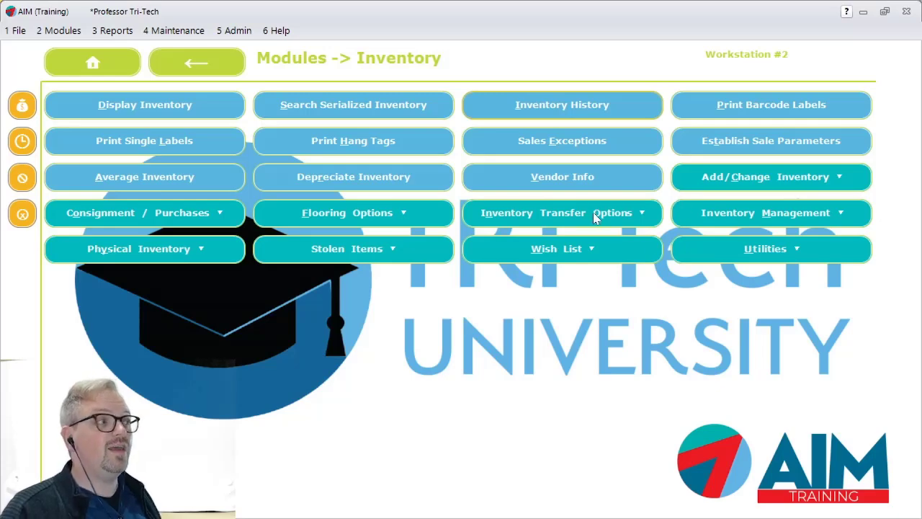
- Look up the customer by first name, review the invoices in the customer history and close it
click(62, 30)
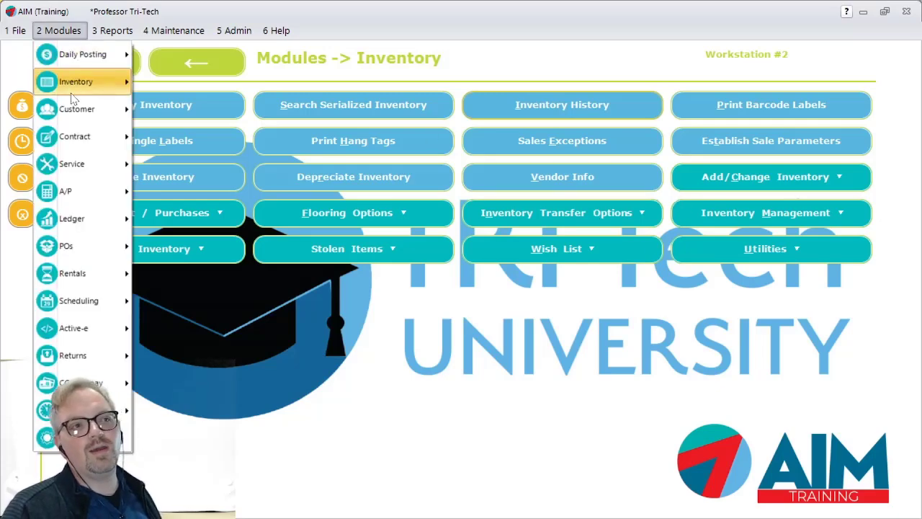
mouse_move(78, 106)
click(186, 144)
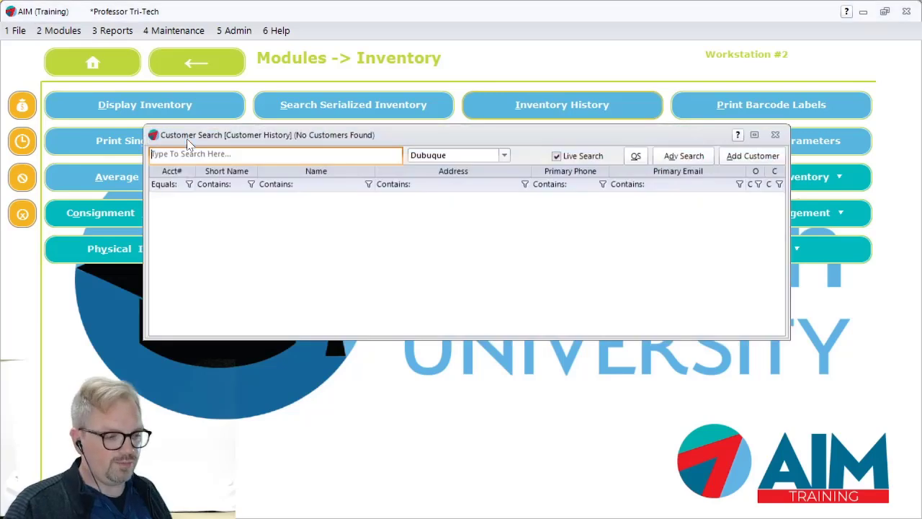
text(mike)
key(Return)
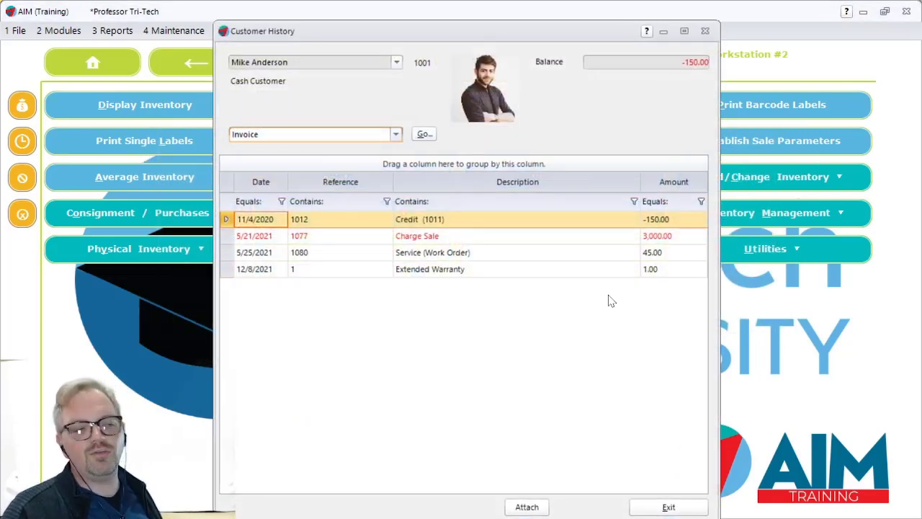
key(Escape)
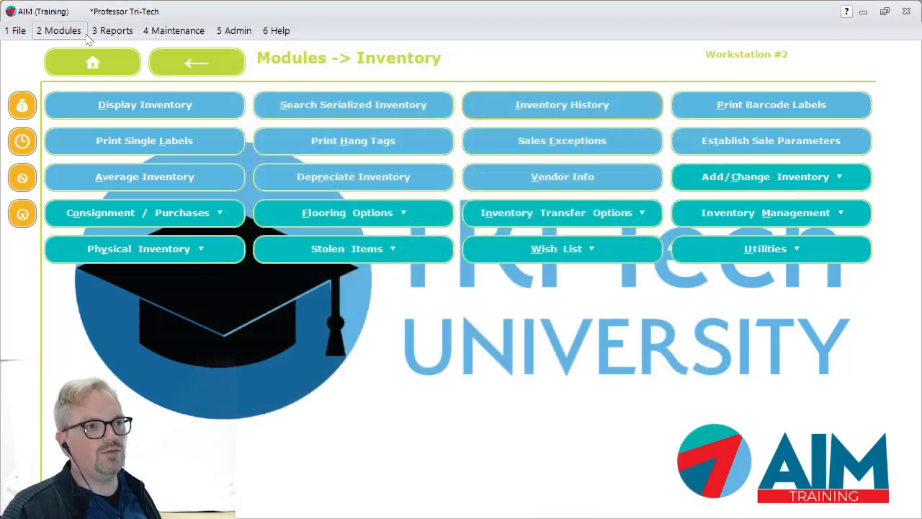
- Run the List Ledger by Ref# report for 8/24/2021 across all workstations and review it on screen
click(108, 31)
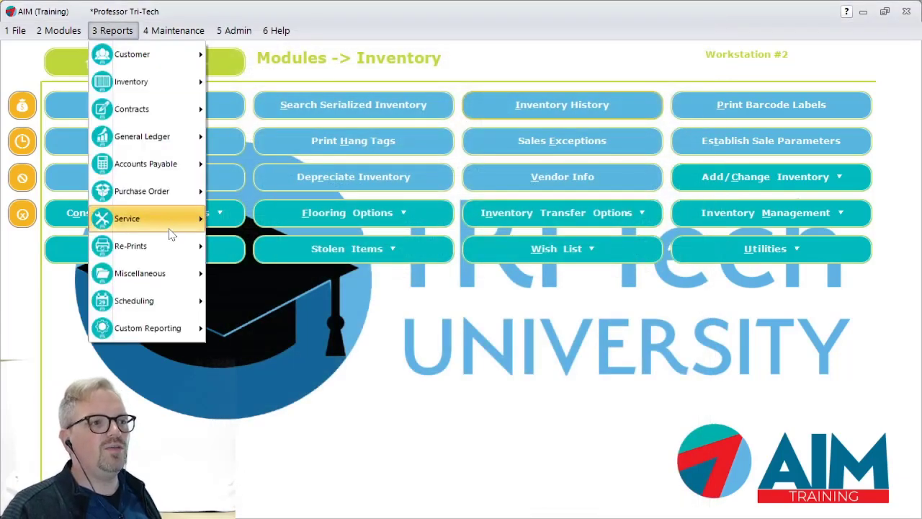
mouse_move(165, 237)
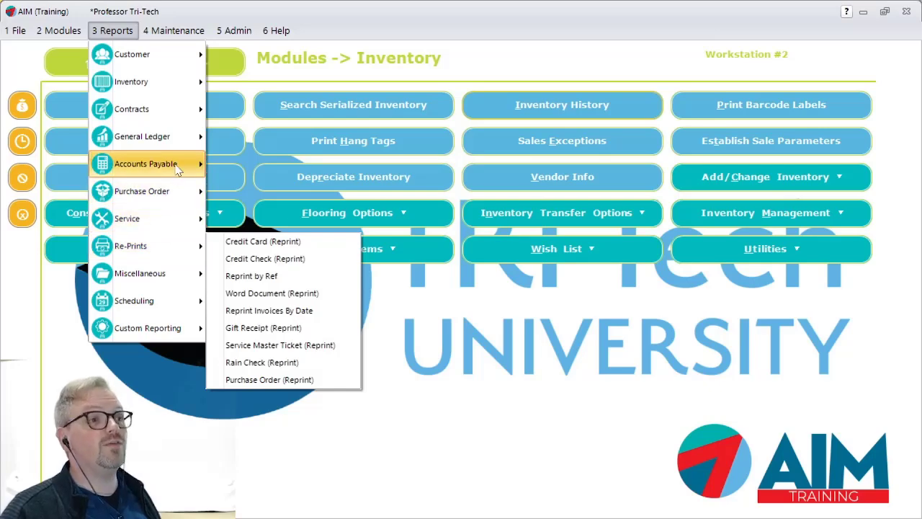
mouse_move(171, 162)
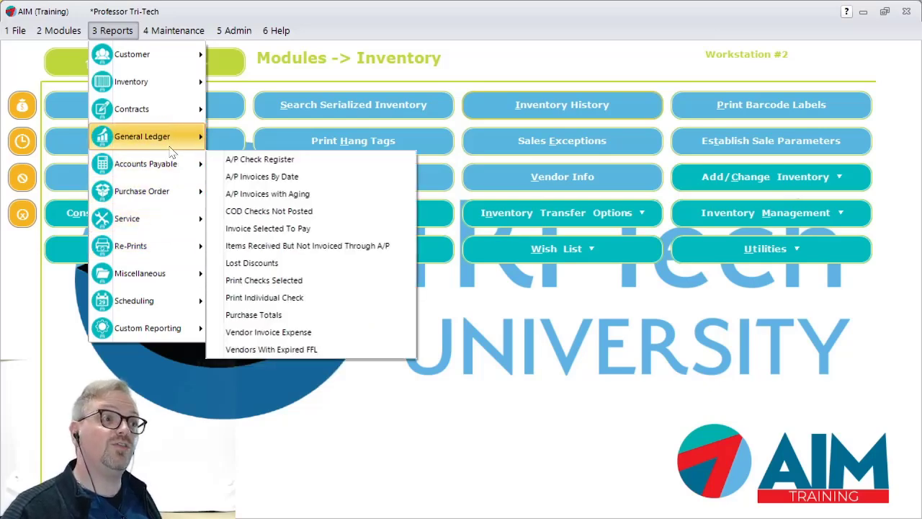
mouse_move(177, 142)
click(271, 461)
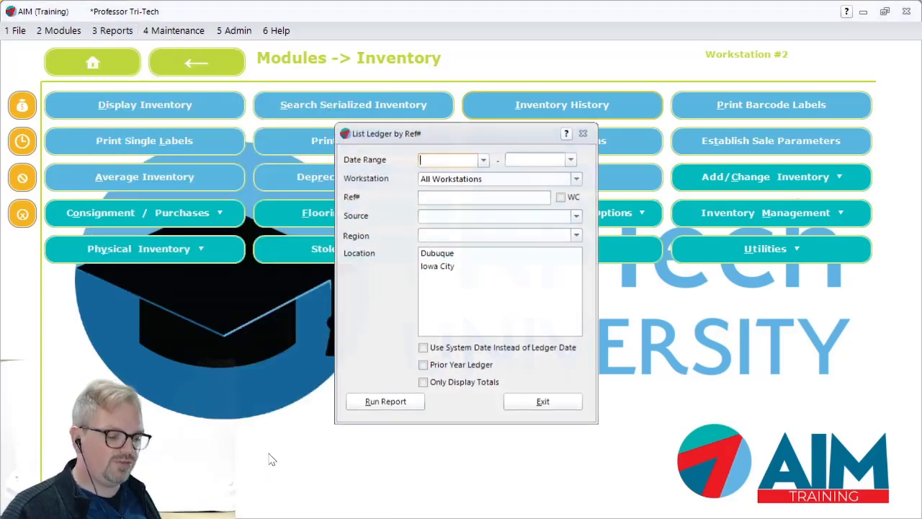
click(385, 404)
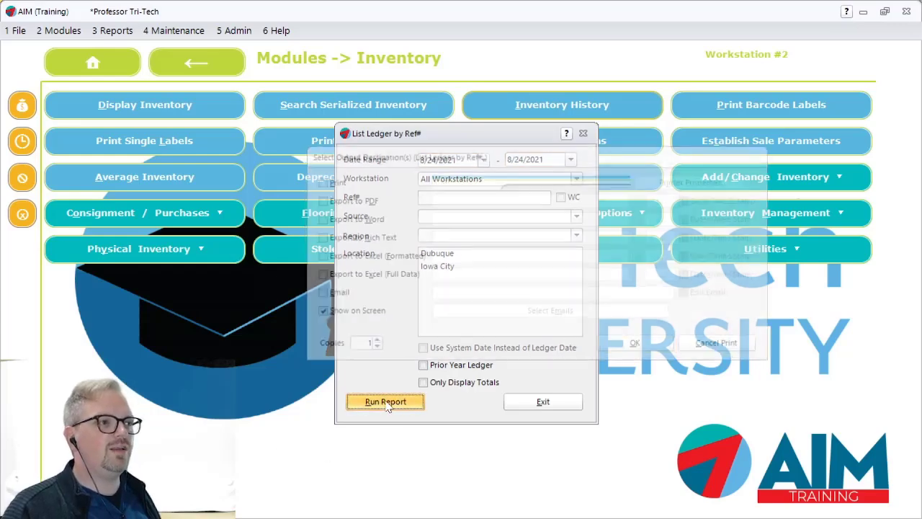
click(630, 349)
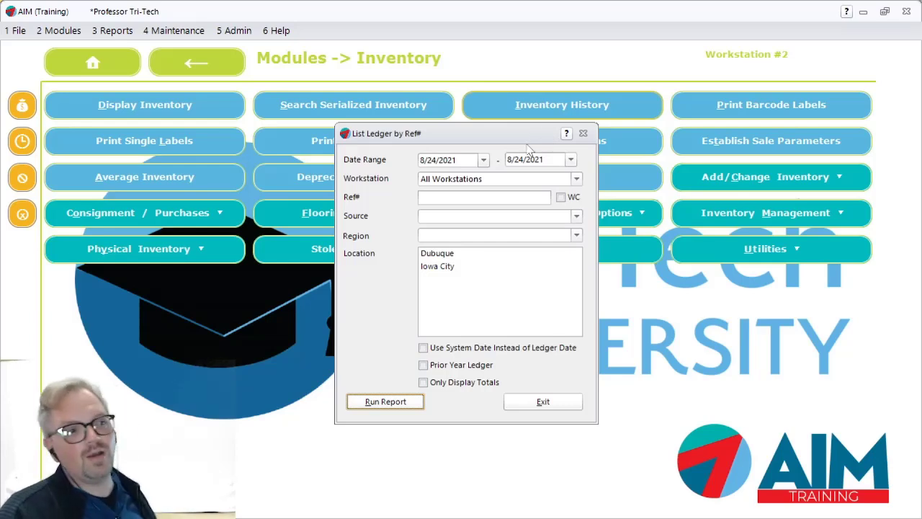
click(526, 193)
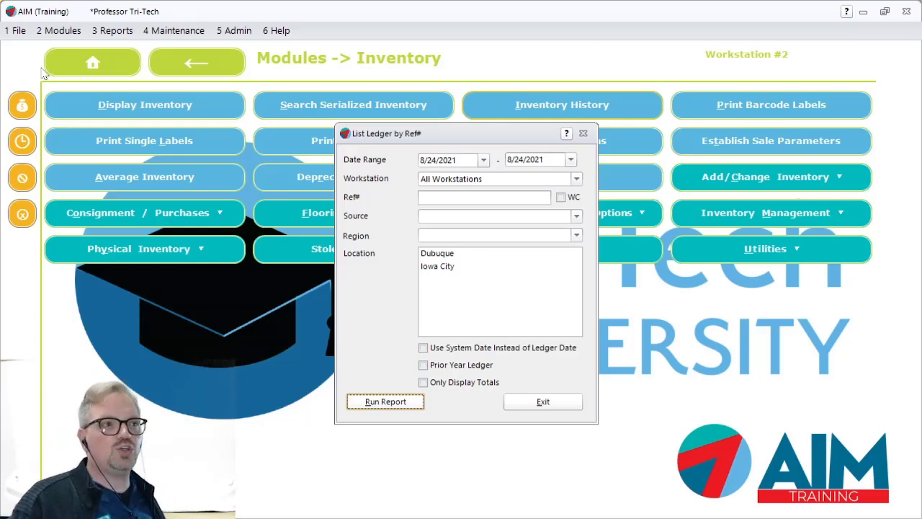
click(58, 31)
mouse_move(80, 109)
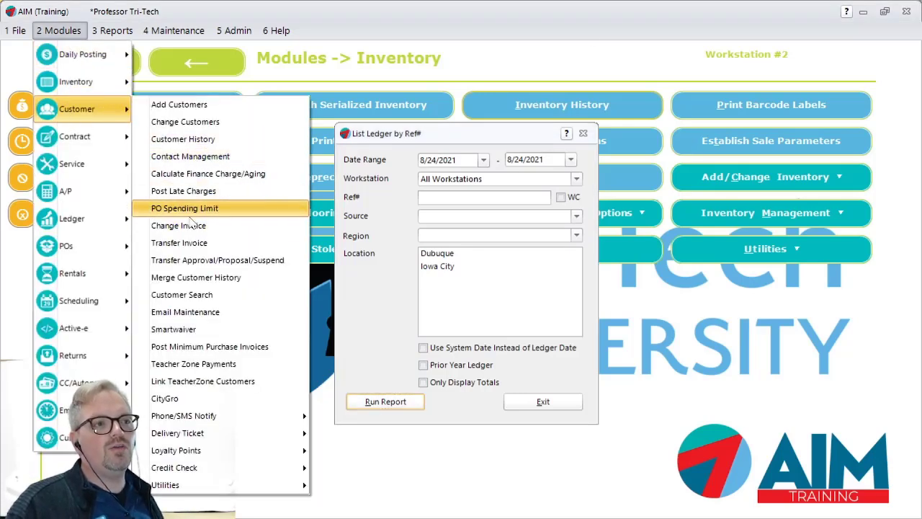
mouse_move(81, 139)
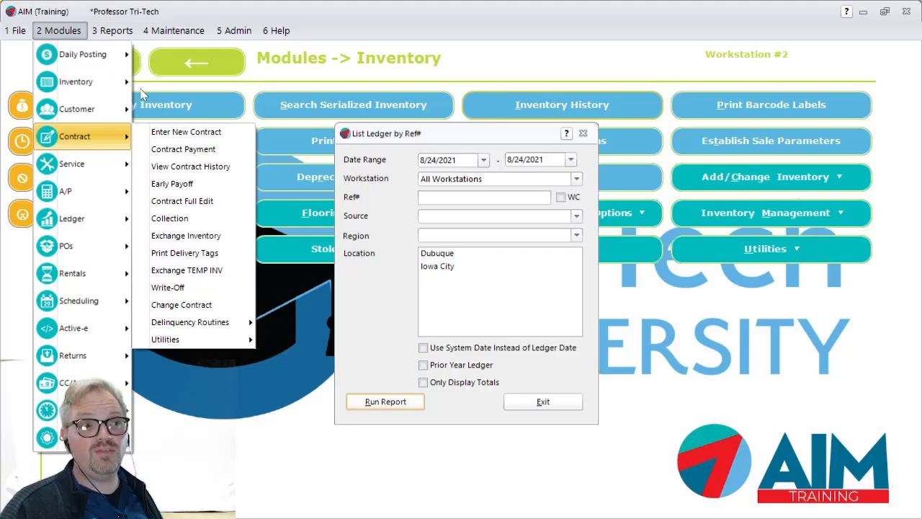
mouse_move(117, 85)
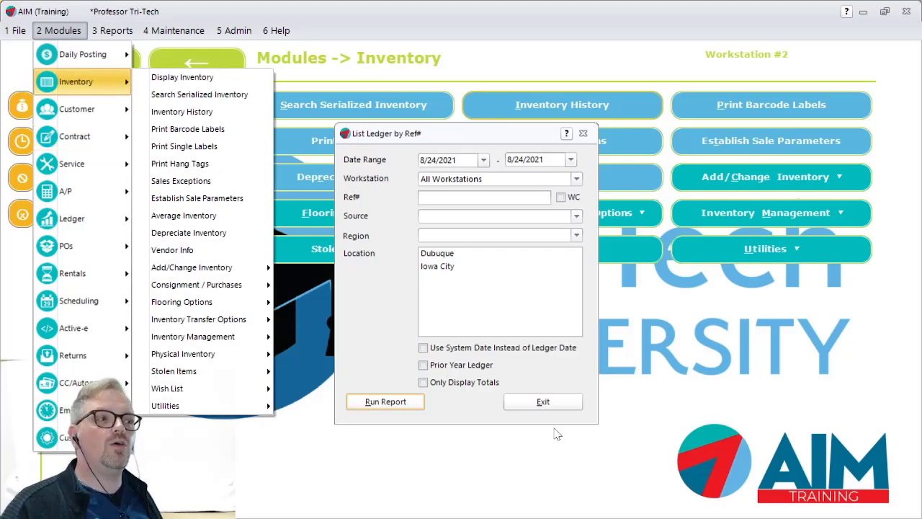
- Exit the ledger report and start a Transfer Inventory Out at Dubuque with the reason Lost/Stolen
click(552, 397)
click(552, 398)
click(172, 31)
mouse_move(56, 28)
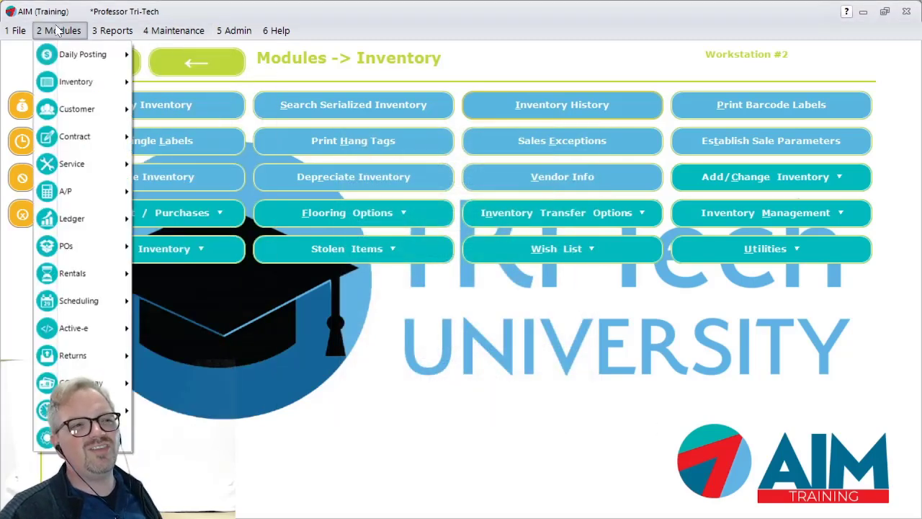
mouse_move(72, 84)
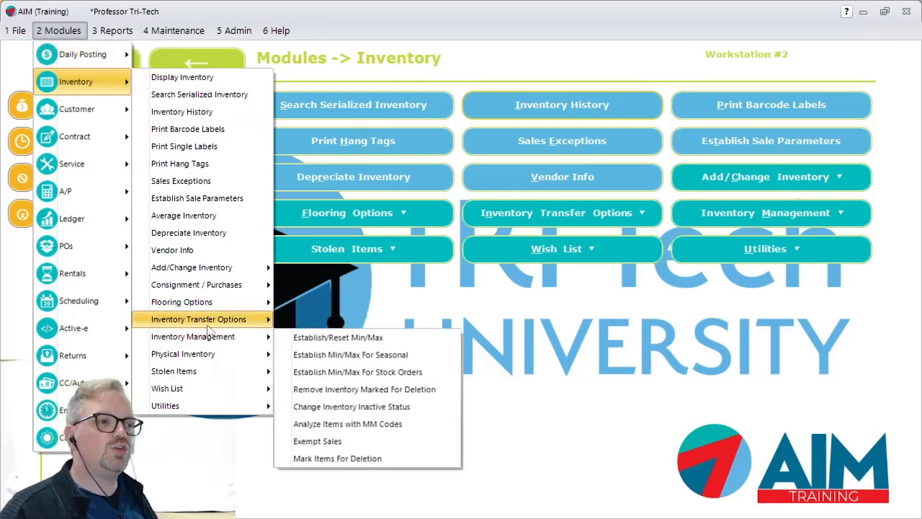
mouse_move(208, 326)
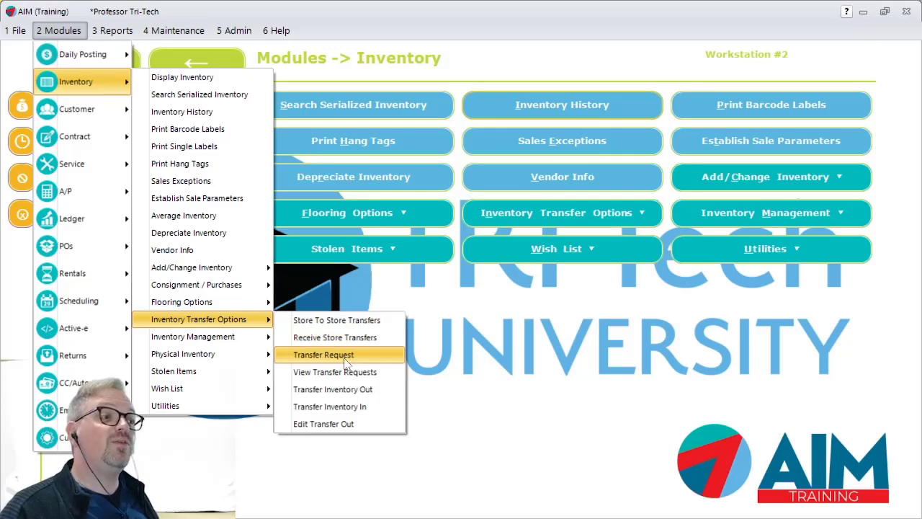
click(348, 389)
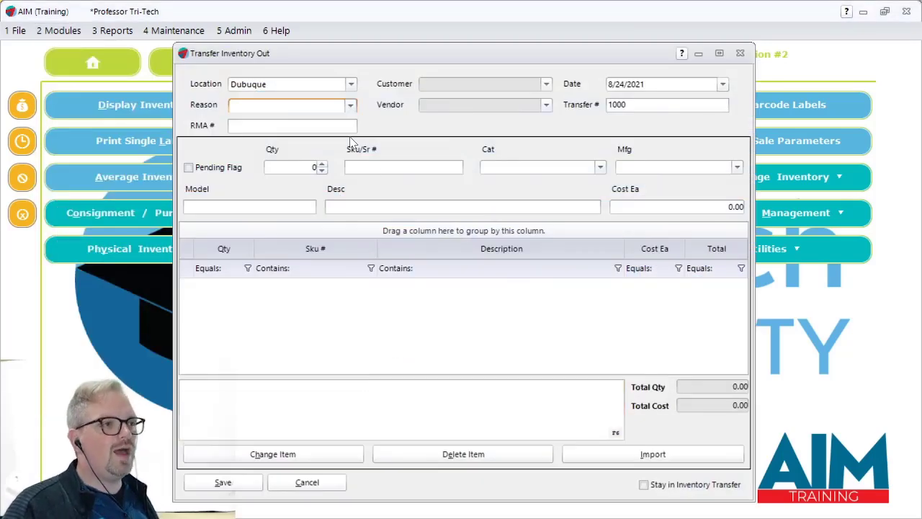
click(350, 106)
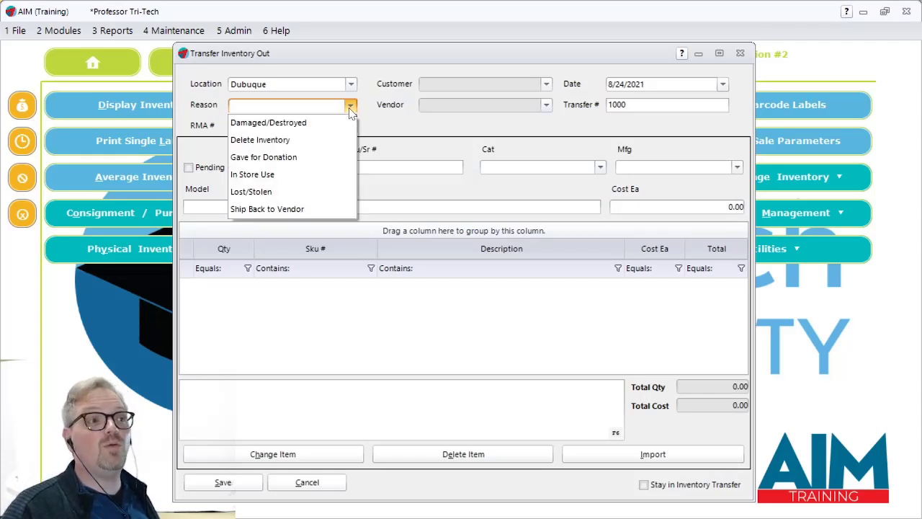
click(297, 191)
- Add one unit of trombone TR1001 to the outgoing transfer
click(322, 164)
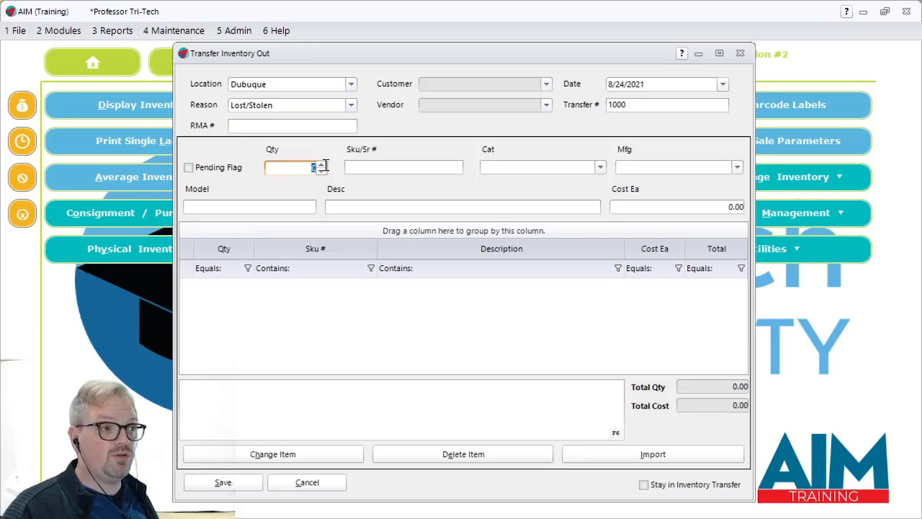
click(346, 167)
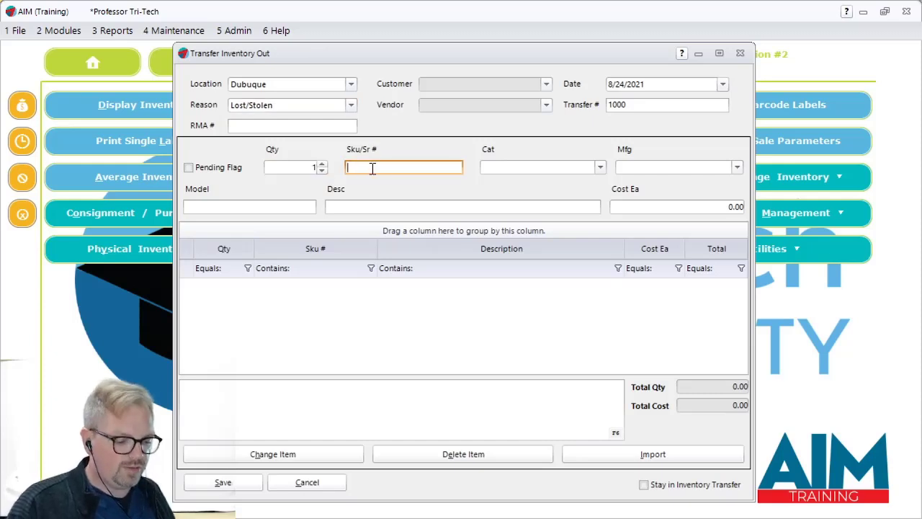
text(TR1001)
key(Return)
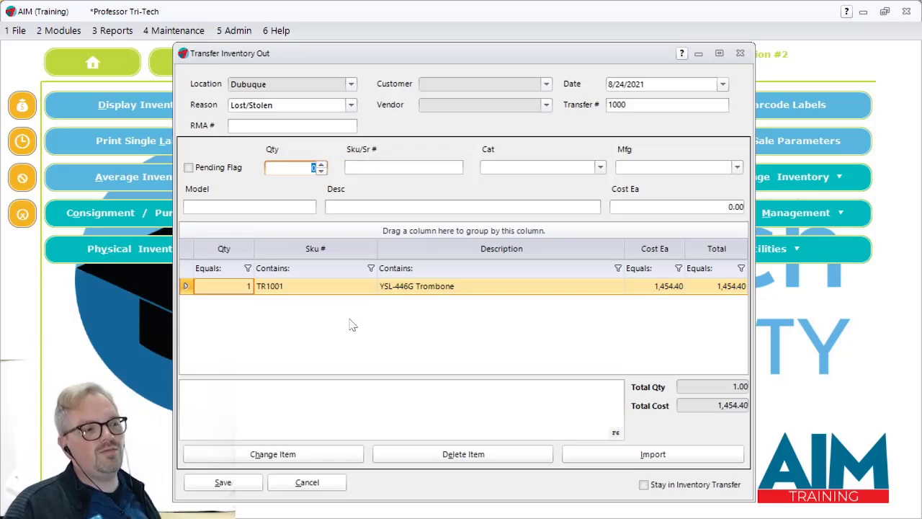
- Check the note area and the Customer and Vendor choices of the outgoing transfer
click(329, 417)
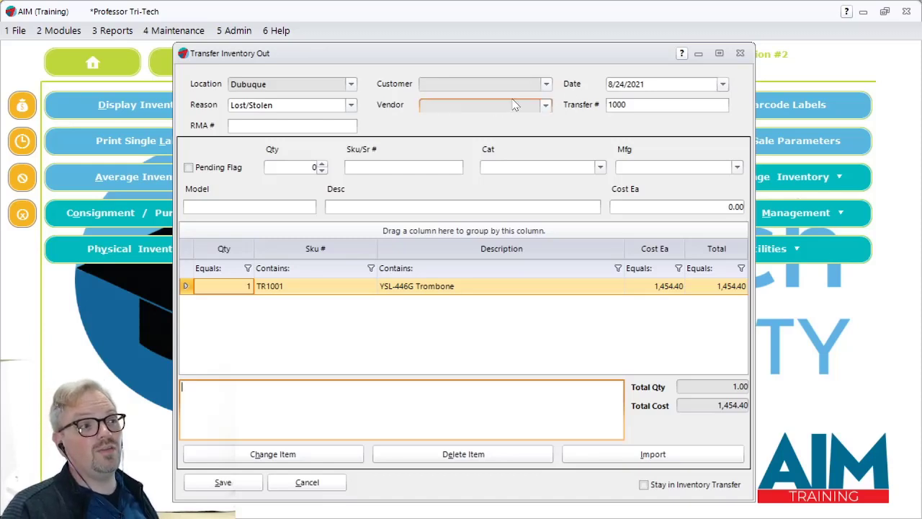
click(547, 85)
click(549, 86)
click(547, 86)
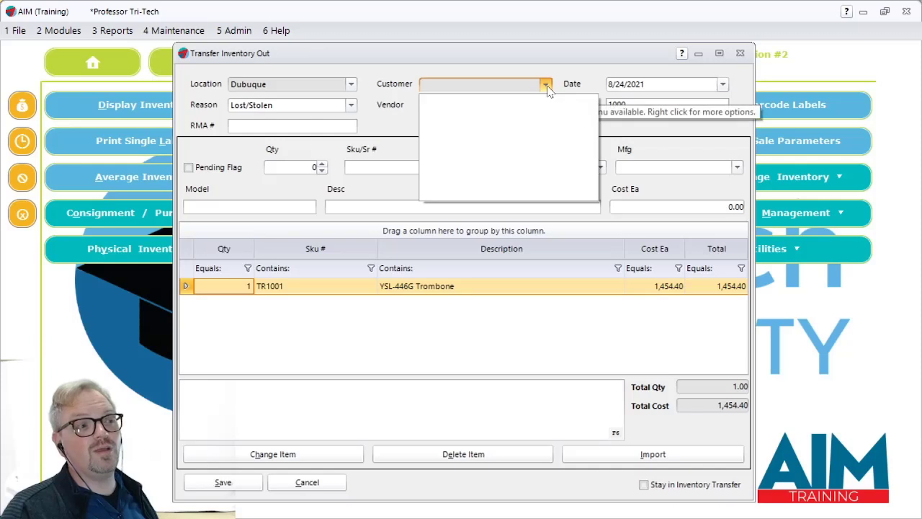
click(548, 87)
click(548, 108)
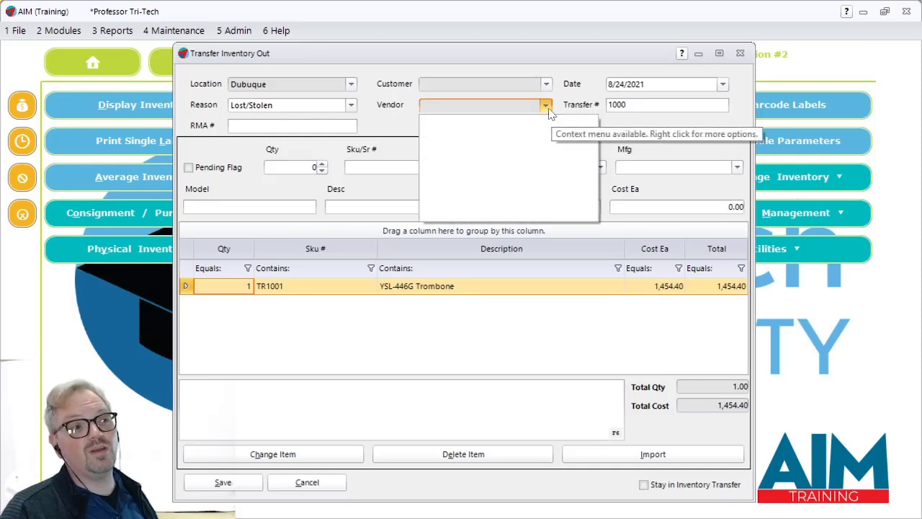
click(548, 108)
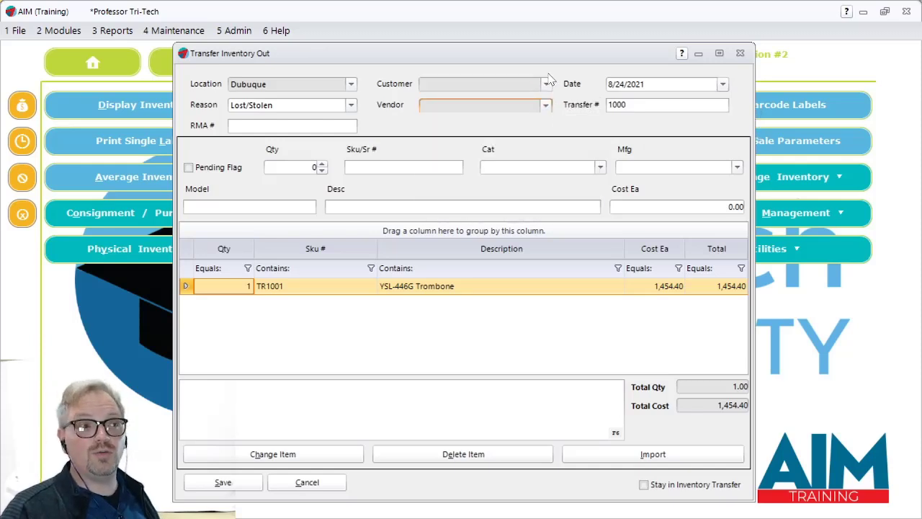
click(549, 85)
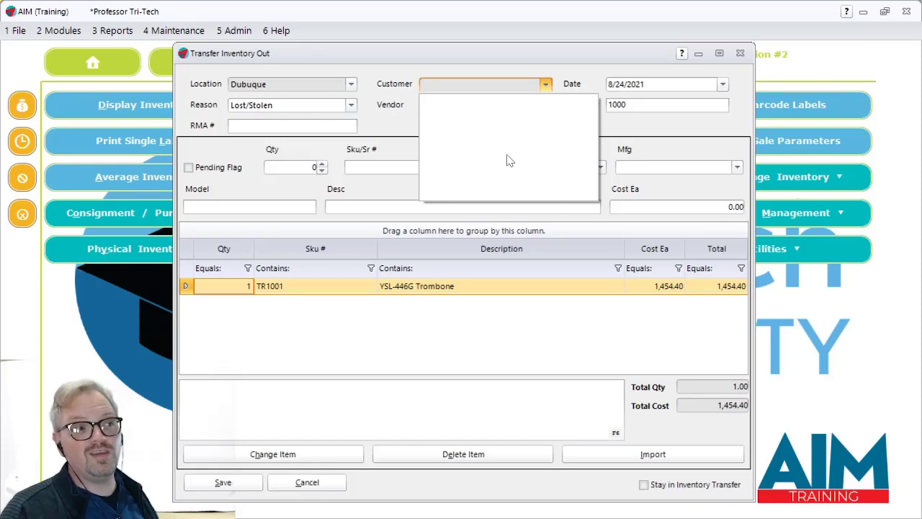
click(524, 85)
click(520, 107)
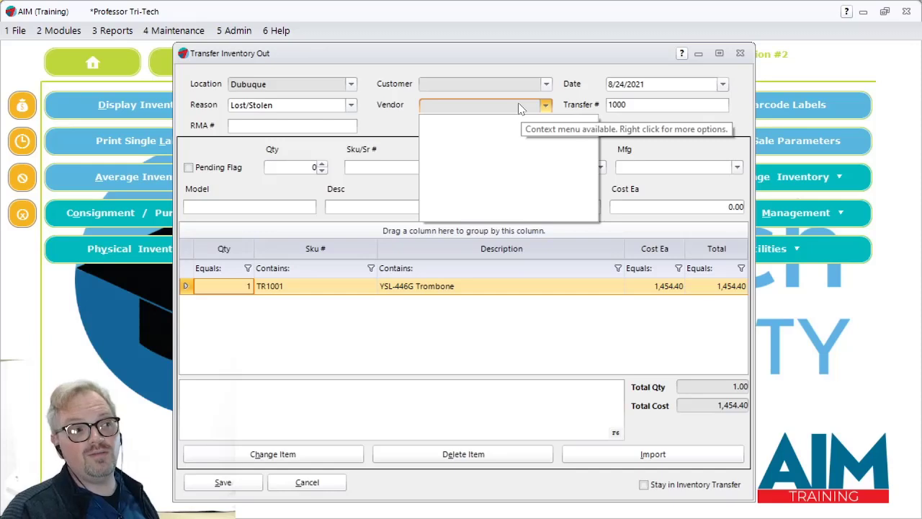
click(449, 107)
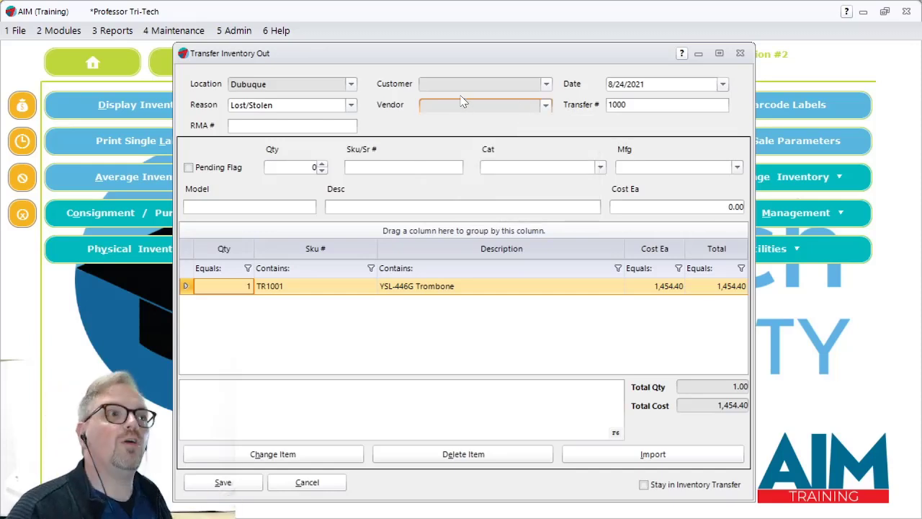
- Assign the customer's account to the outgoing transfer through the customer search and check the account details
right_click(533, 85)
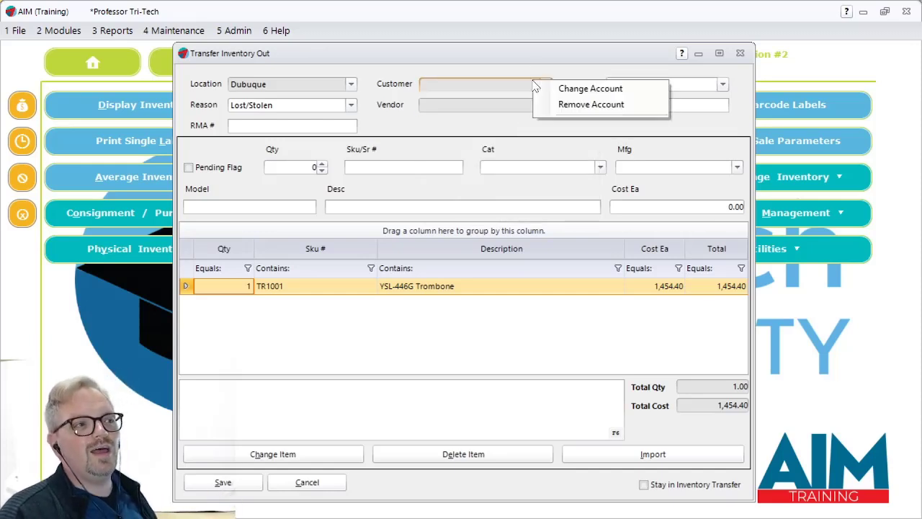
click(556, 88)
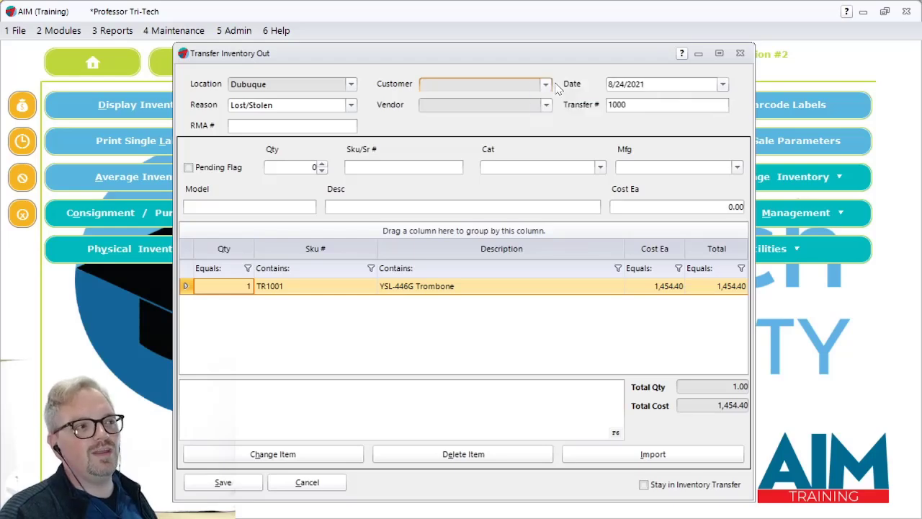
text(mike)
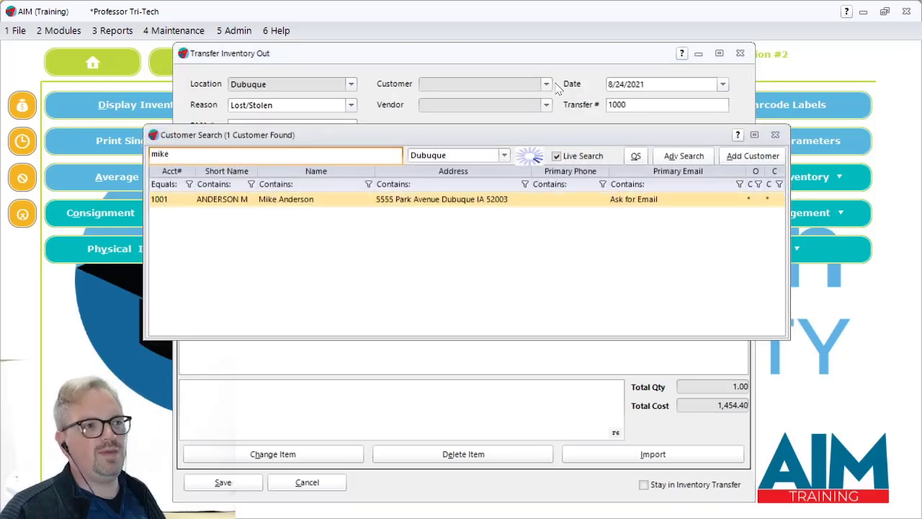
key(Return)
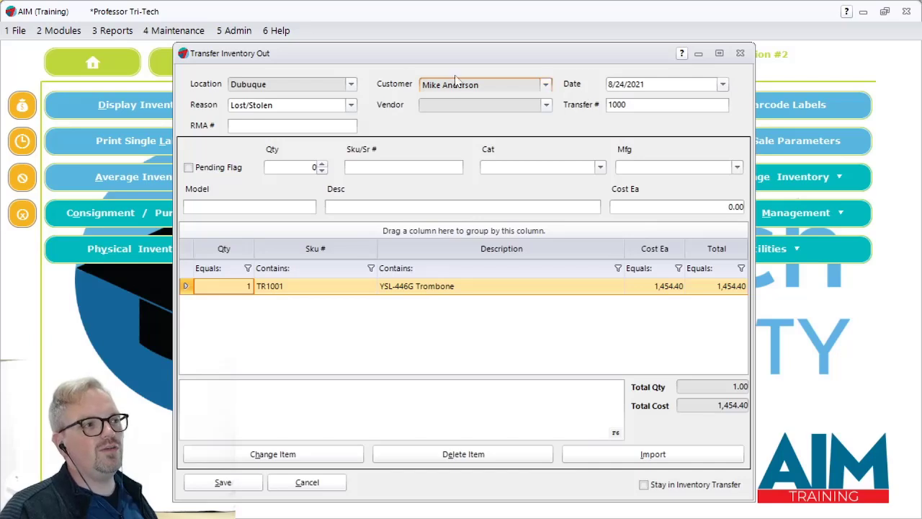
click(545, 85)
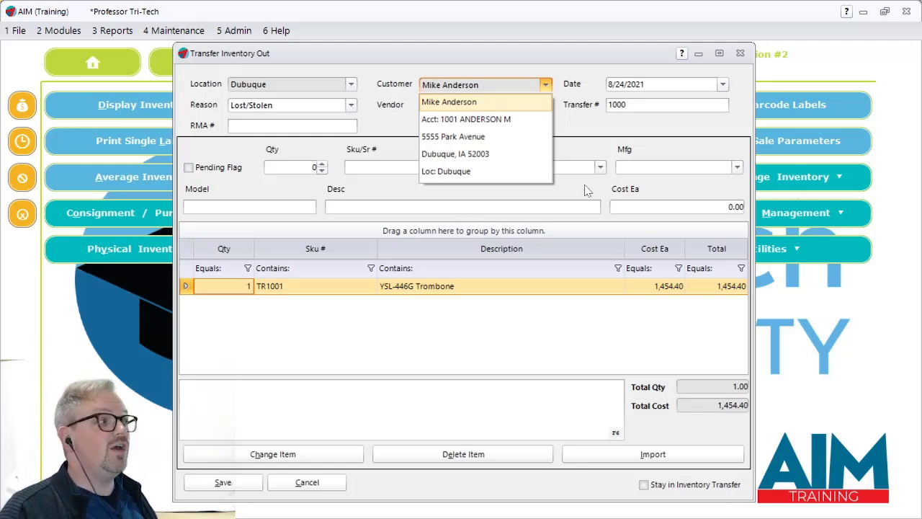
click(506, 62)
- Save the Lost/Stolen transfer and output one copy of its Transfer Inventory Out report on screen, with the report window maximized
click(197, 486)
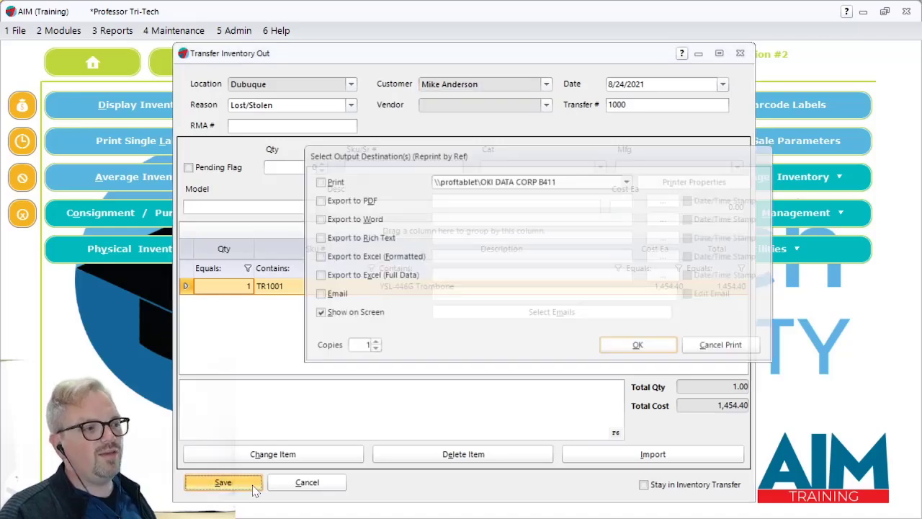
click(640, 346)
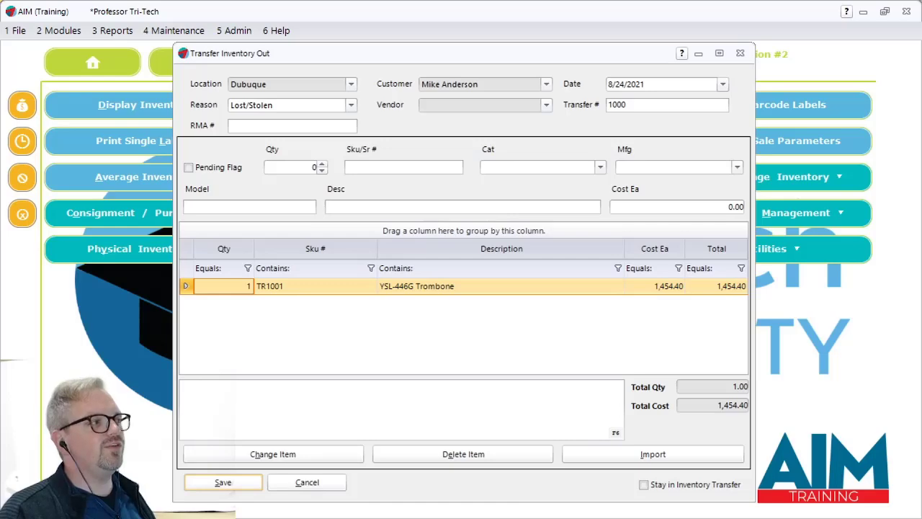
drag(652, 120, 541, 7)
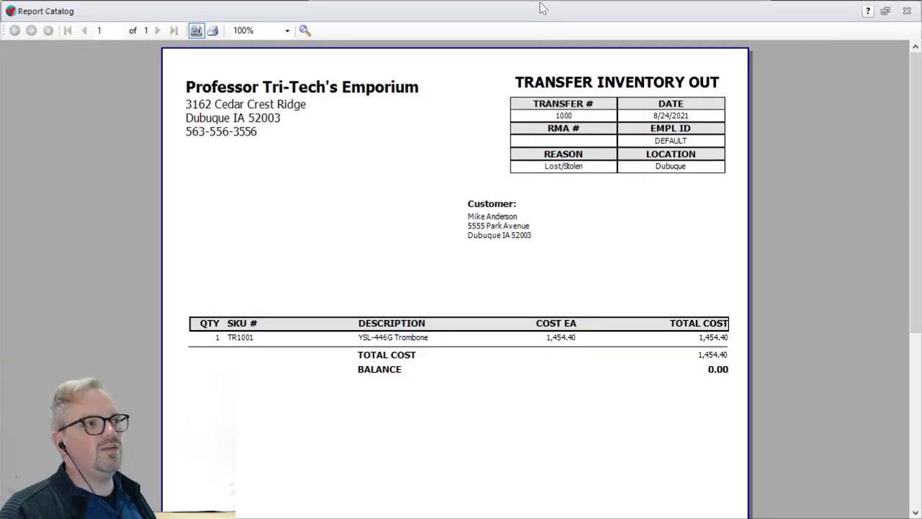